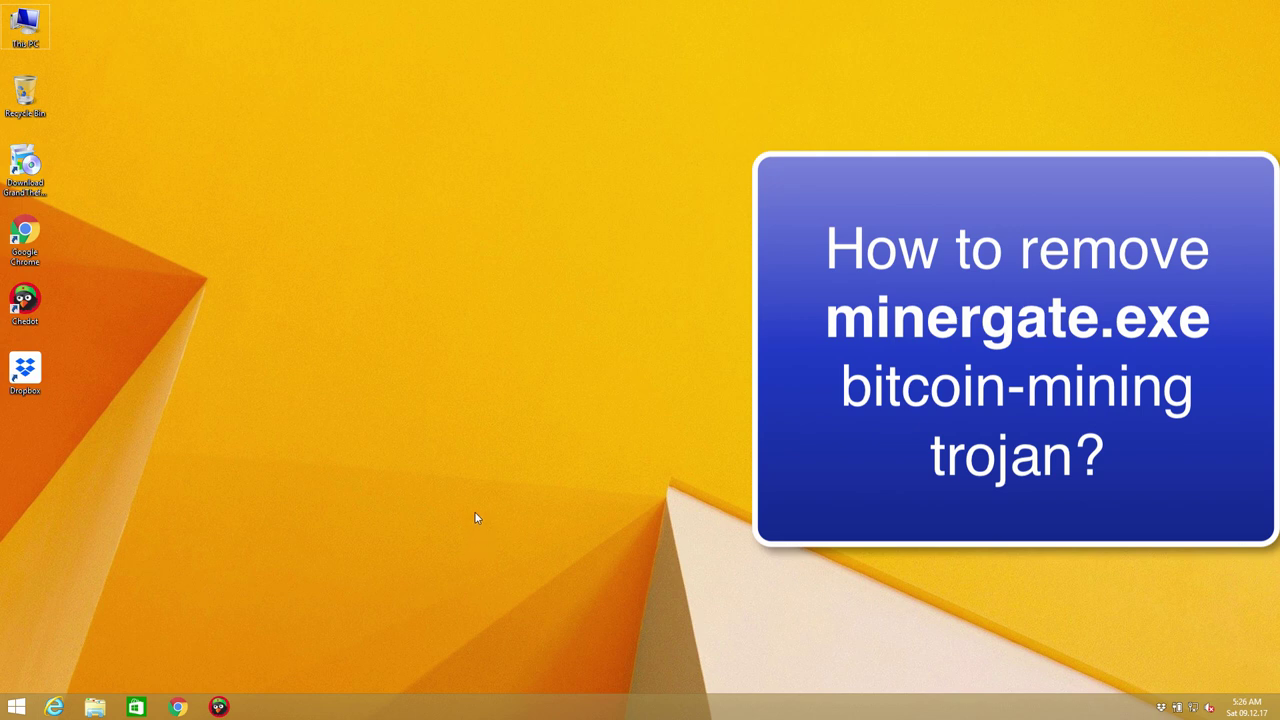
Bring up the taskbar's context menu to reach Task Manager.
right_click(485, 700)
Launch Task Manager, move it toward the screen centre and scroll the process list.
click(546, 656)
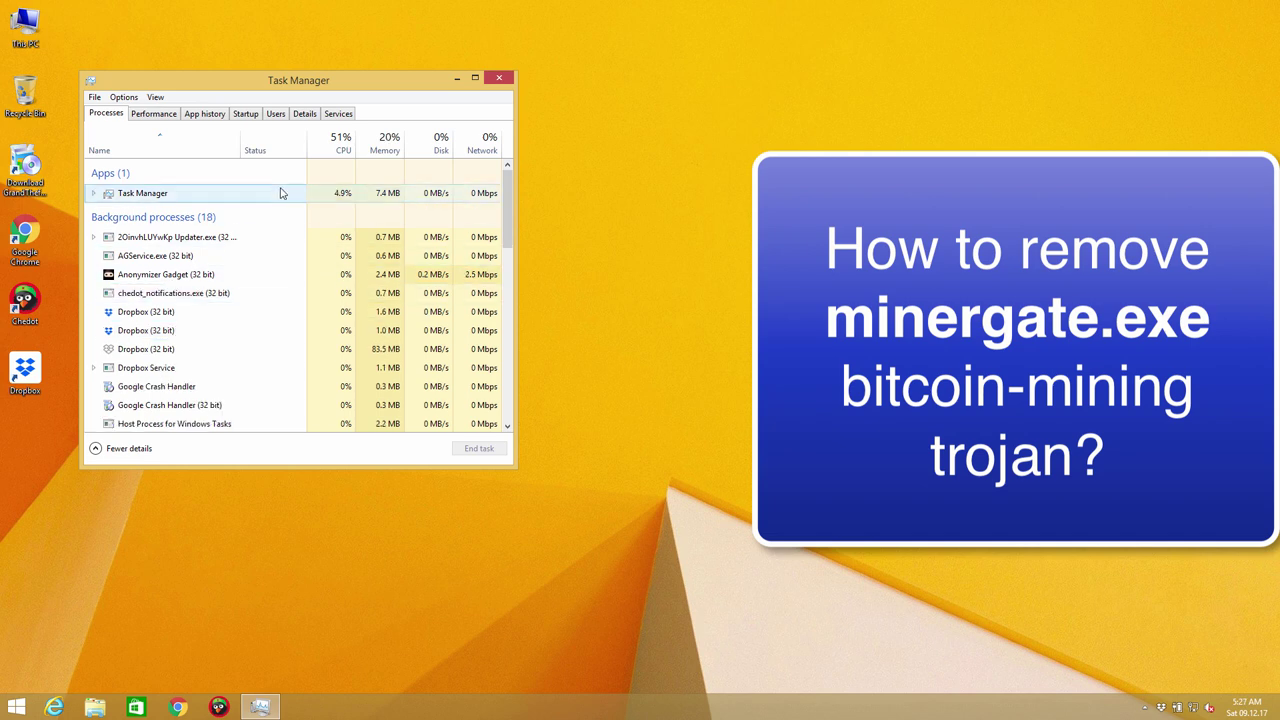
drag(311, 83, 489, 80)
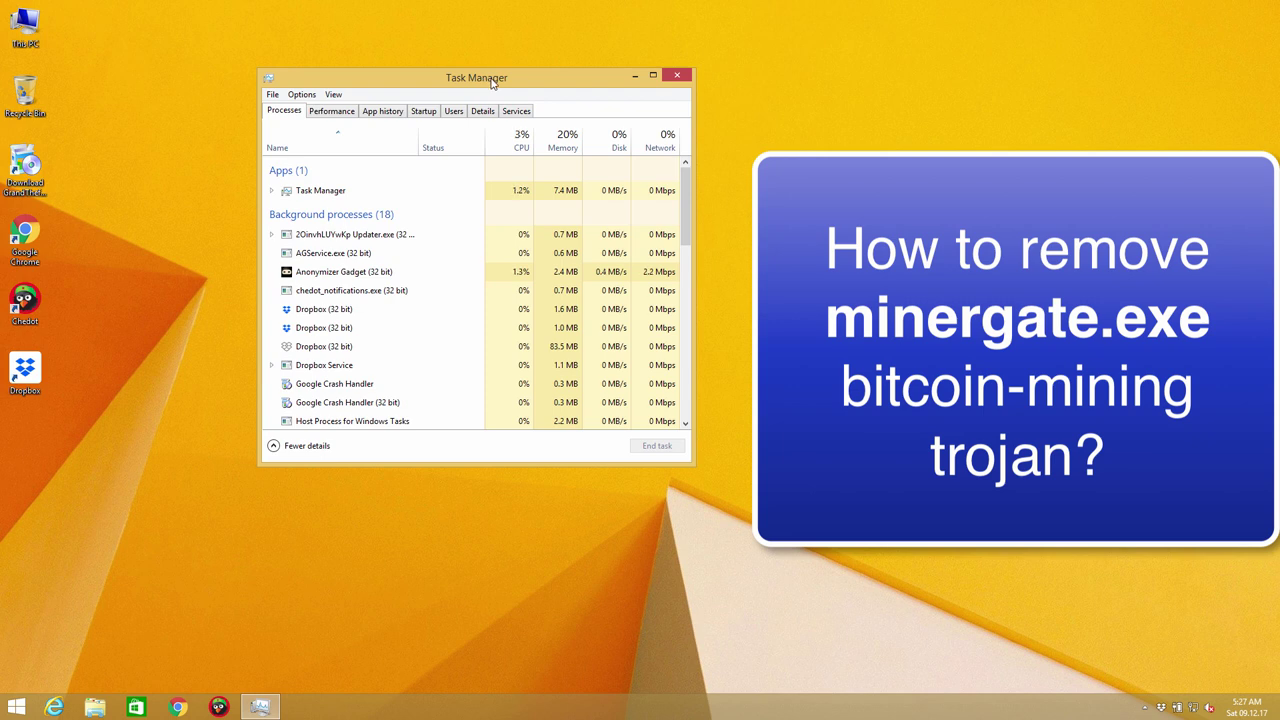
drag(491, 84, 634, 104)
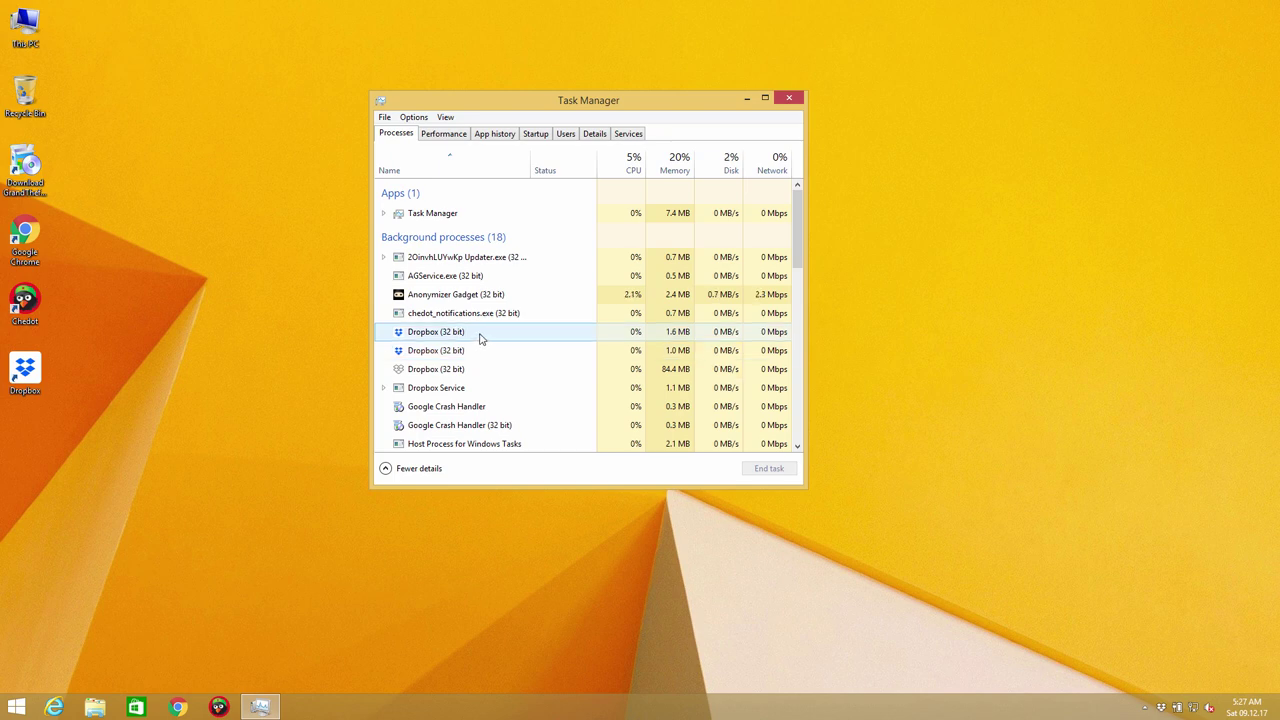
scroll(458, 410, down, 4)
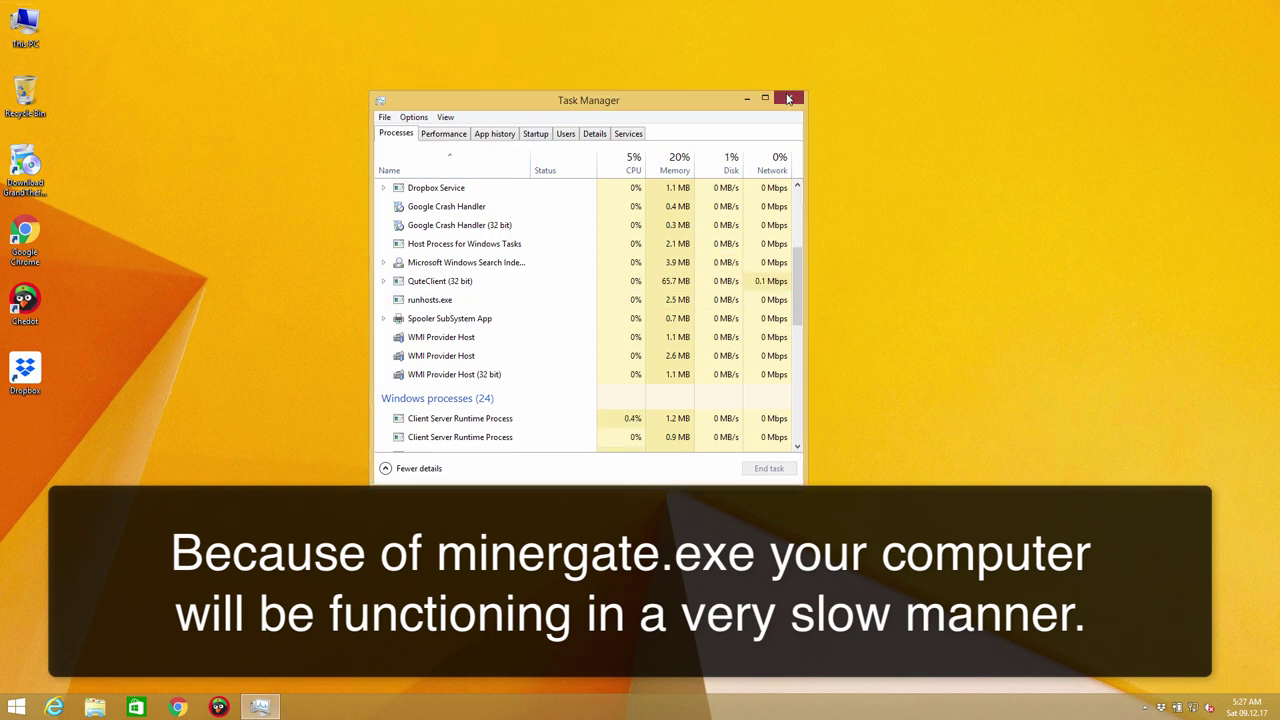
Close and reopen Task Manager, then select the runhosts.exe process.
key(alt+F4)
right_click(463, 707)
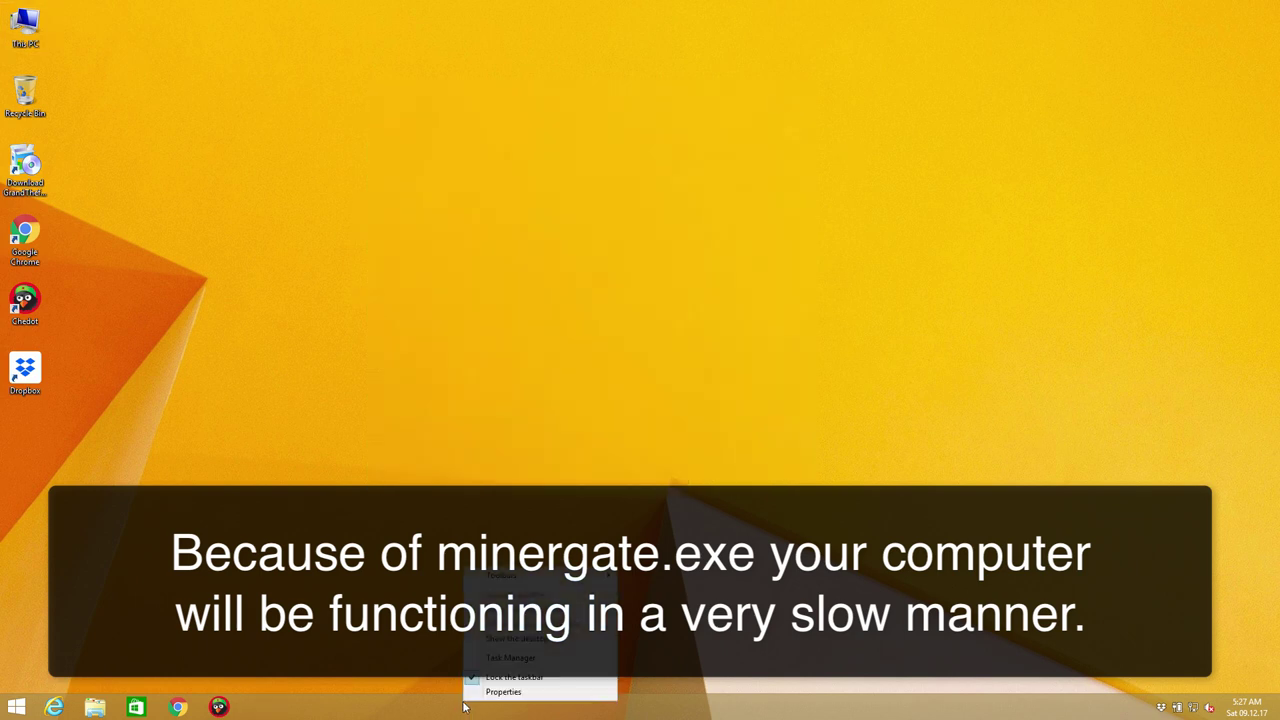
click(496, 659)
scroll(430, 368, down, 5)
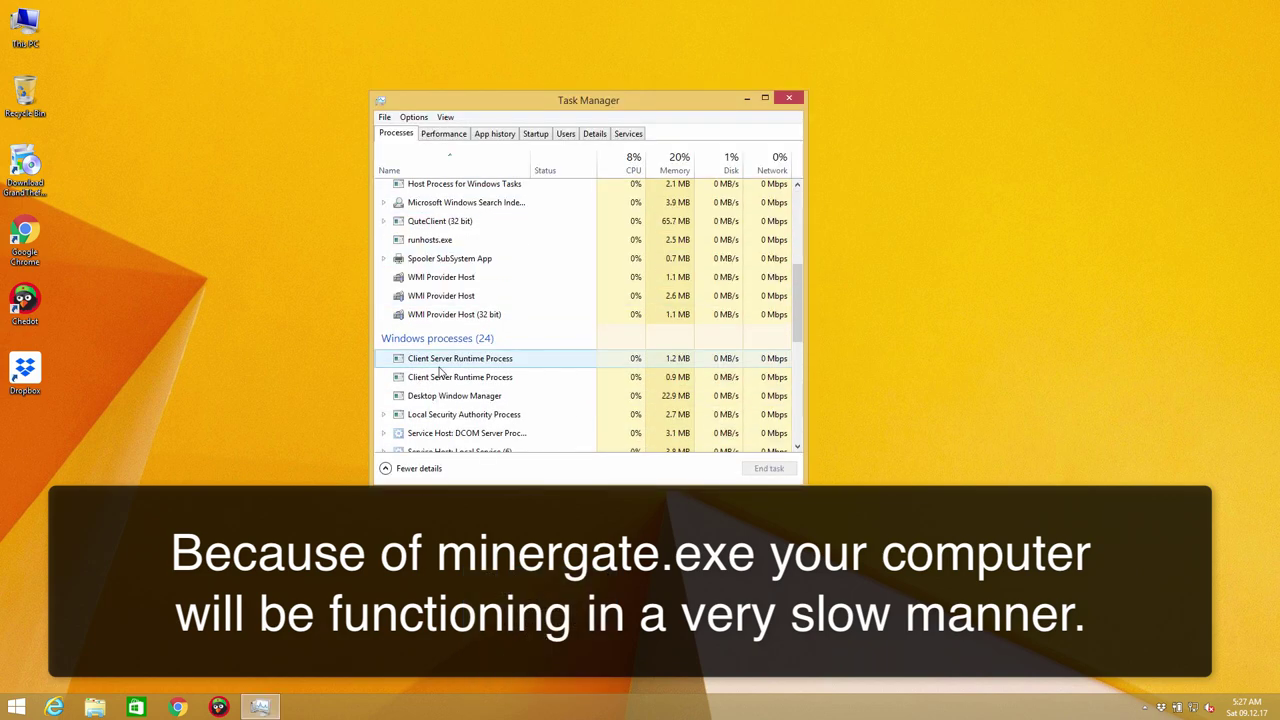
scroll(440, 372, up, 1)
click(454, 262)
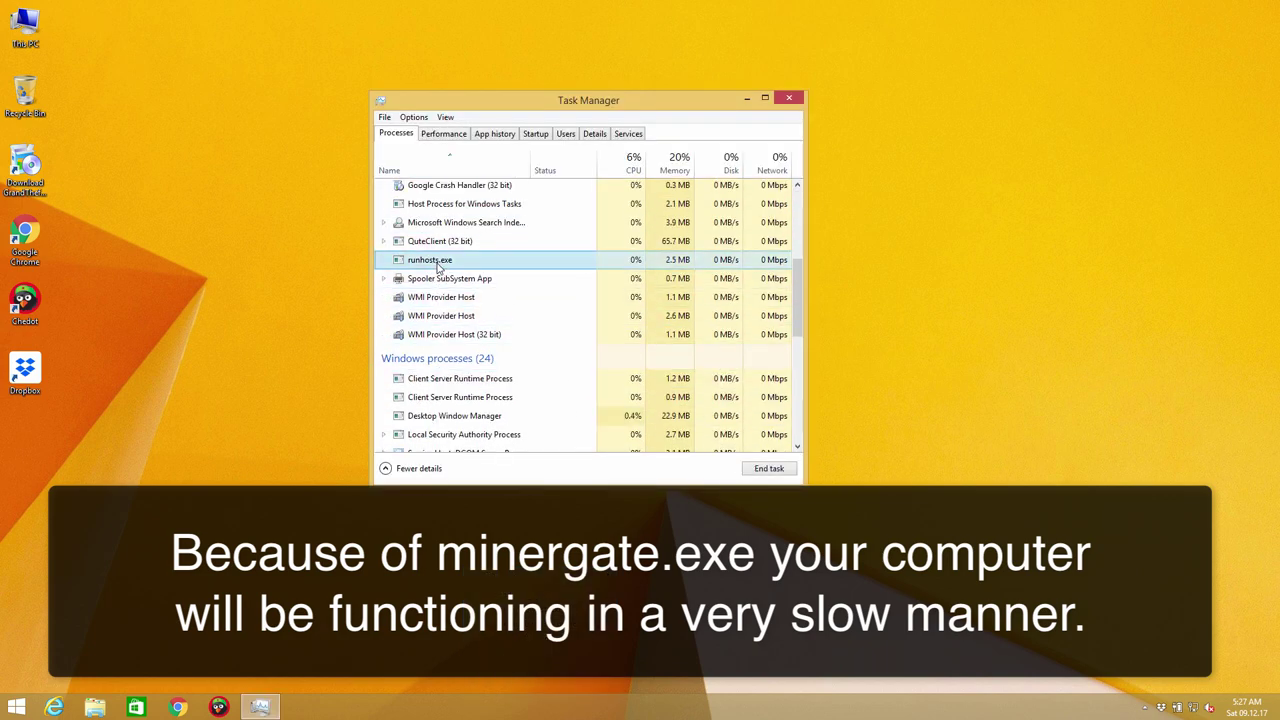
Open runhosts.exe's file location and select minergate.exe in the AppData\Roaming\server folder.
right_click(494, 265)
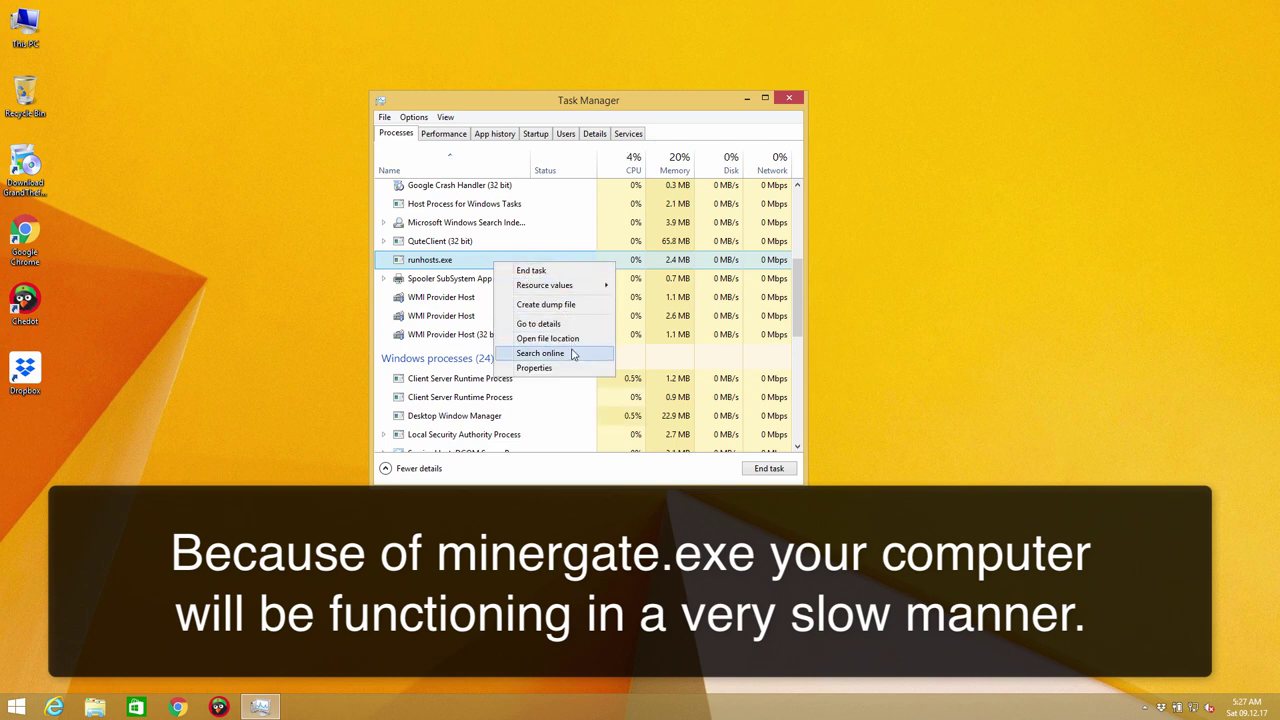
click(567, 340)
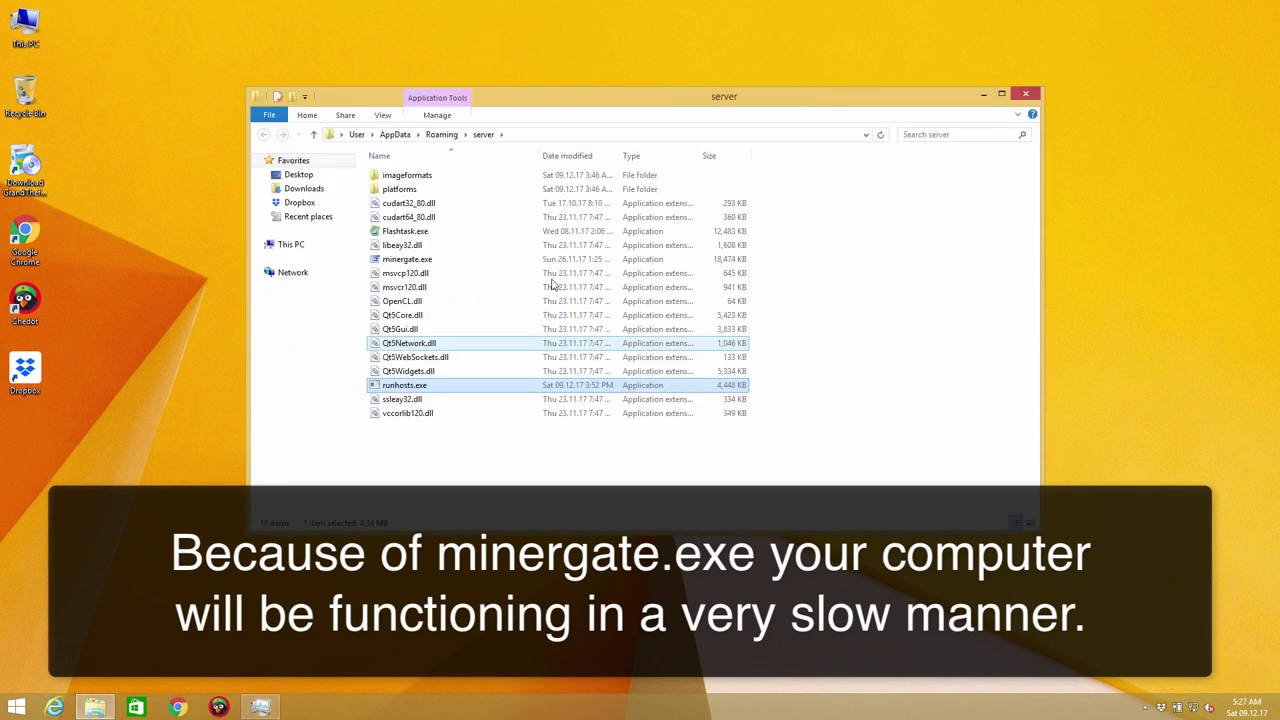
drag(620, 103, 790, 88)
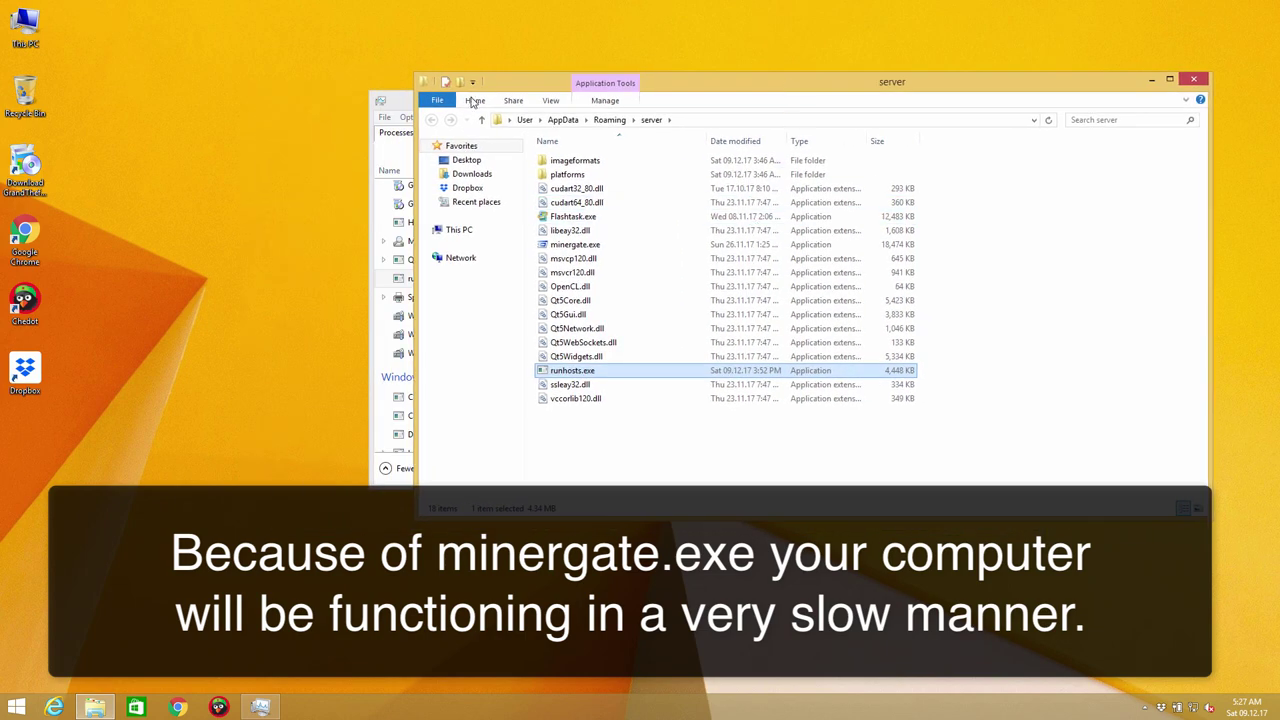
drag(401, 106, 57, 101)
click(801, 92)
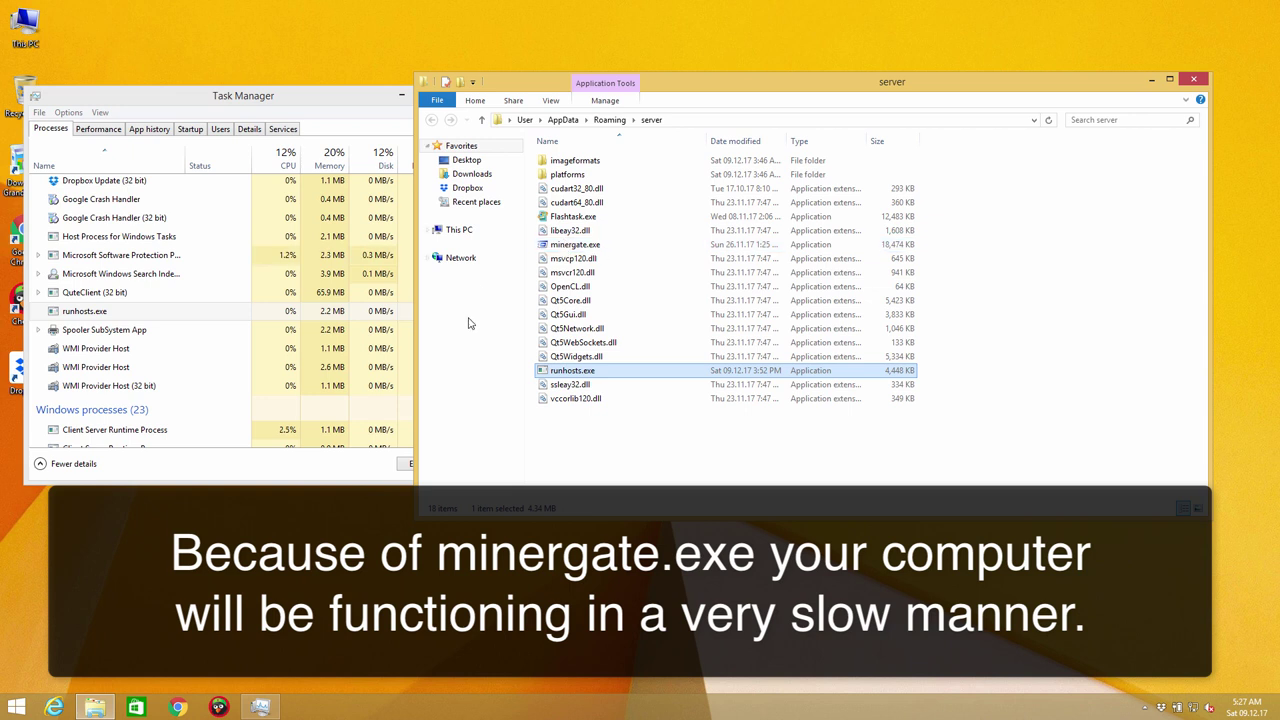
click(586, 248)
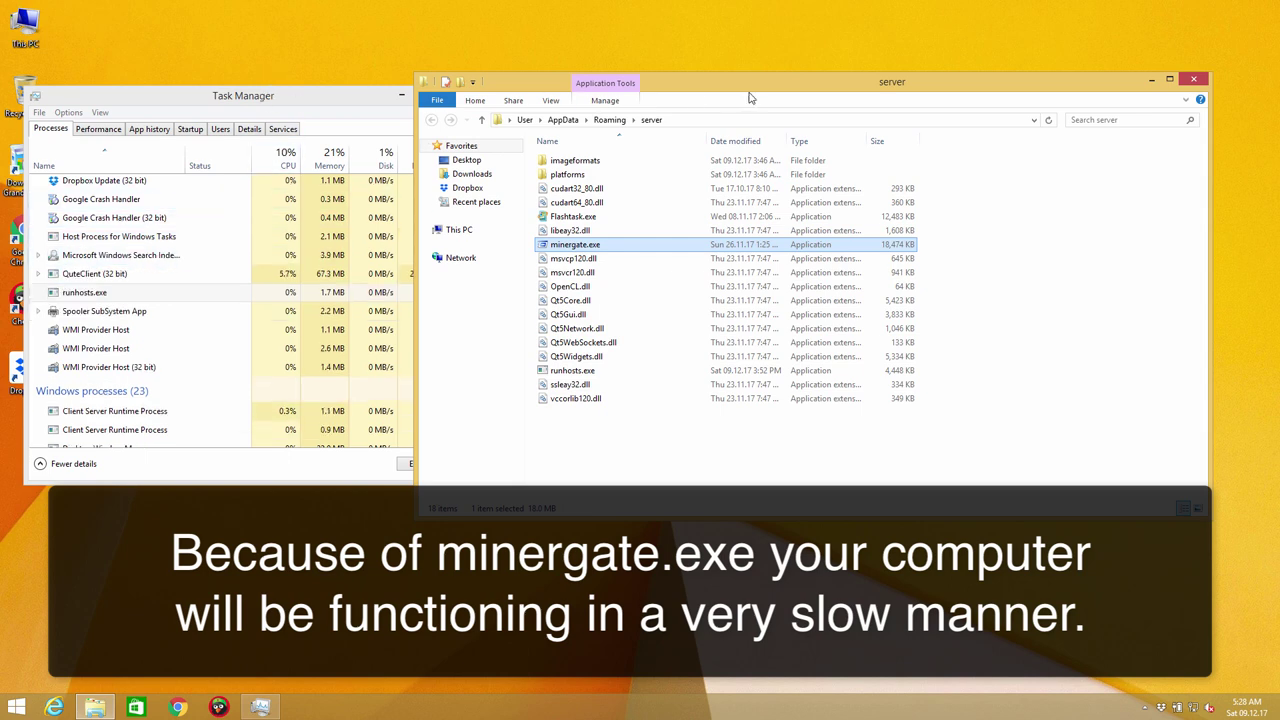
drag(813, 97, 771, 104)
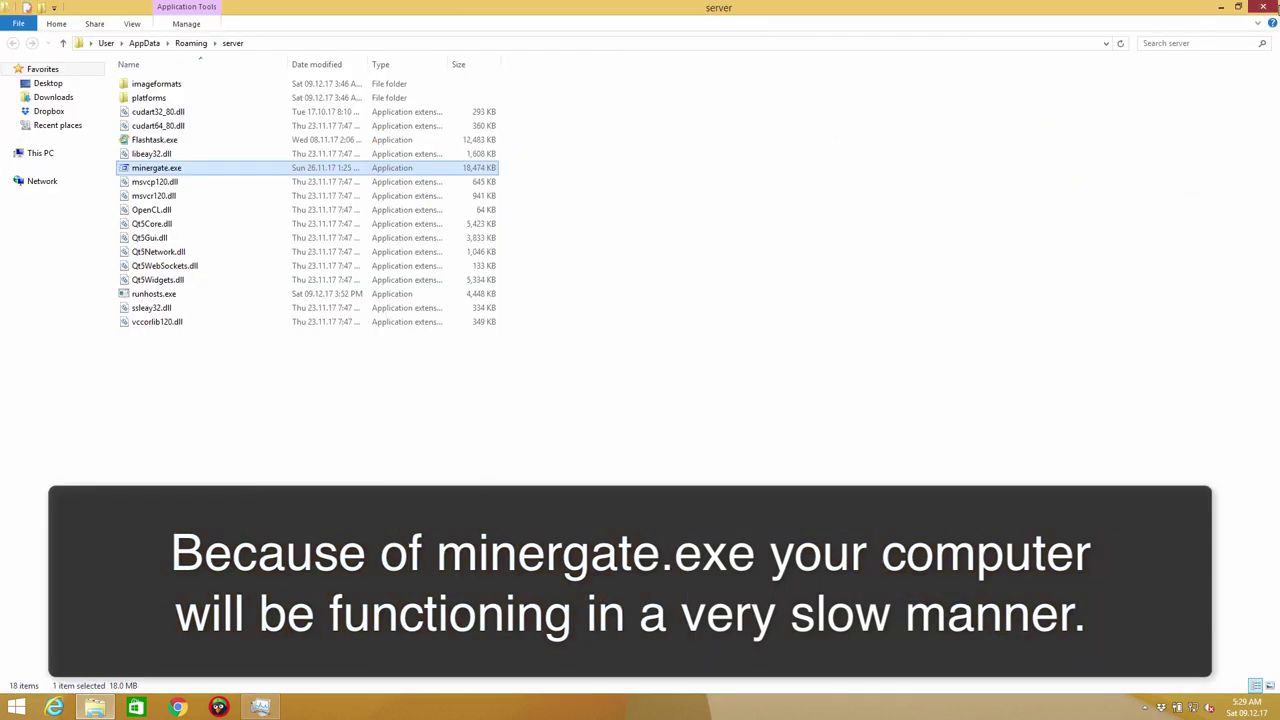
Close the server folder window and Task Manager.
click(1264, 7)
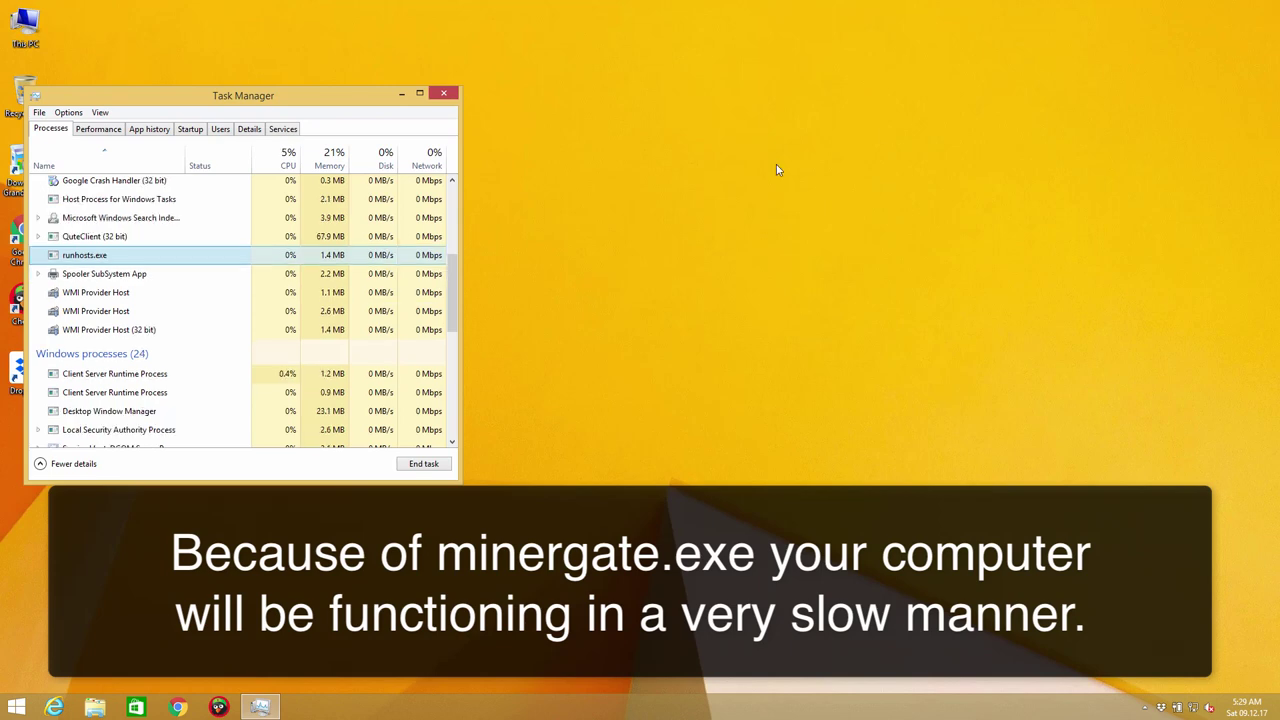
drag(290, 100, 524, 113)
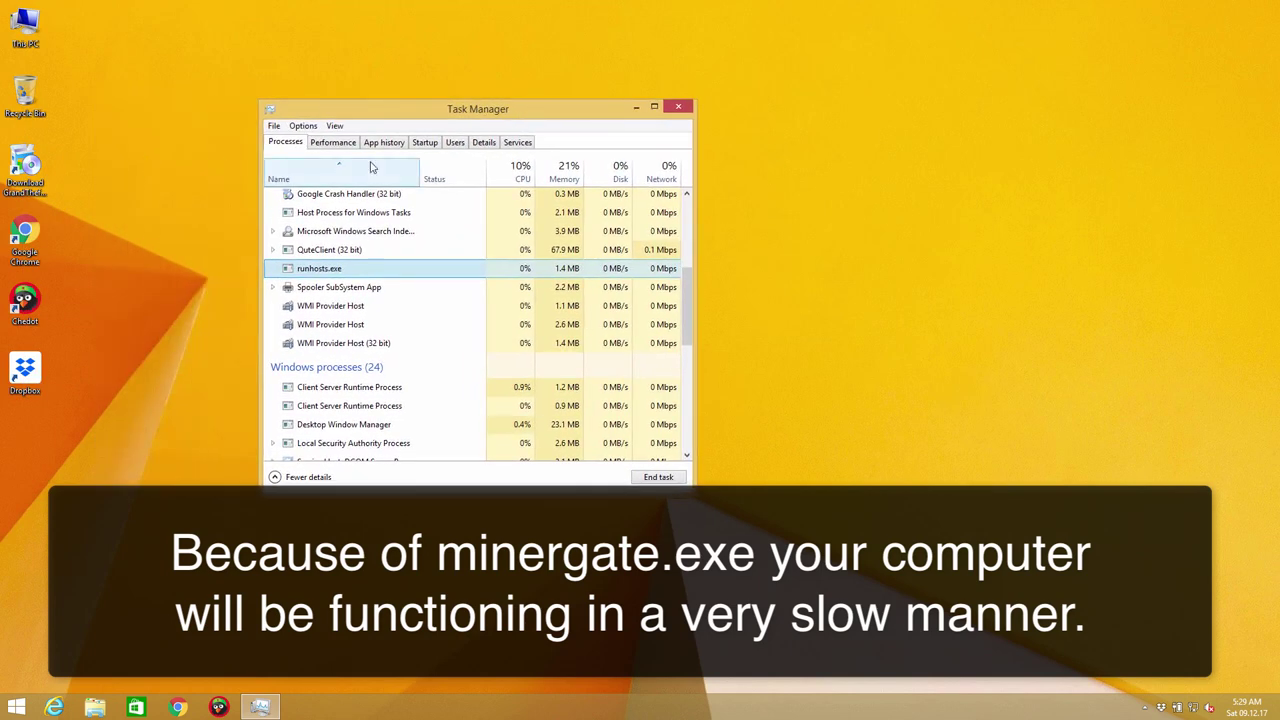
click(680, 107)
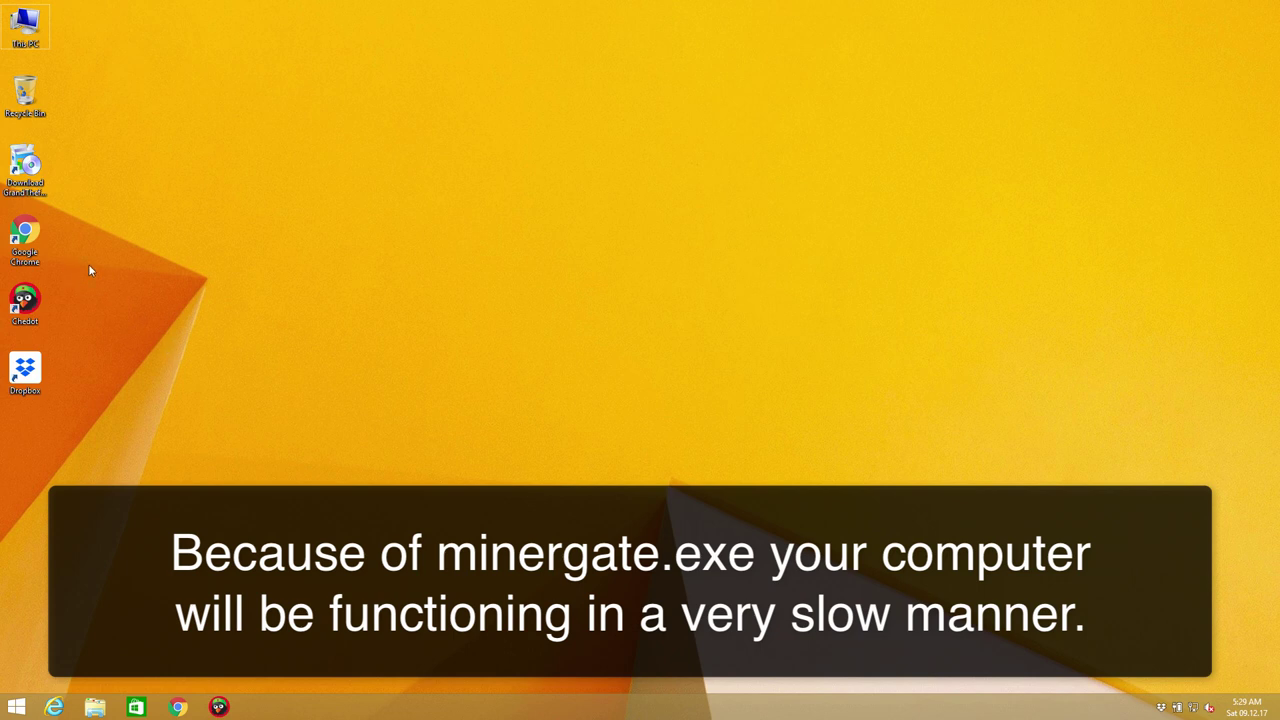
Launch Google Chrome and go to system-tips.net/download-trojan-killer.
click(22, 240)
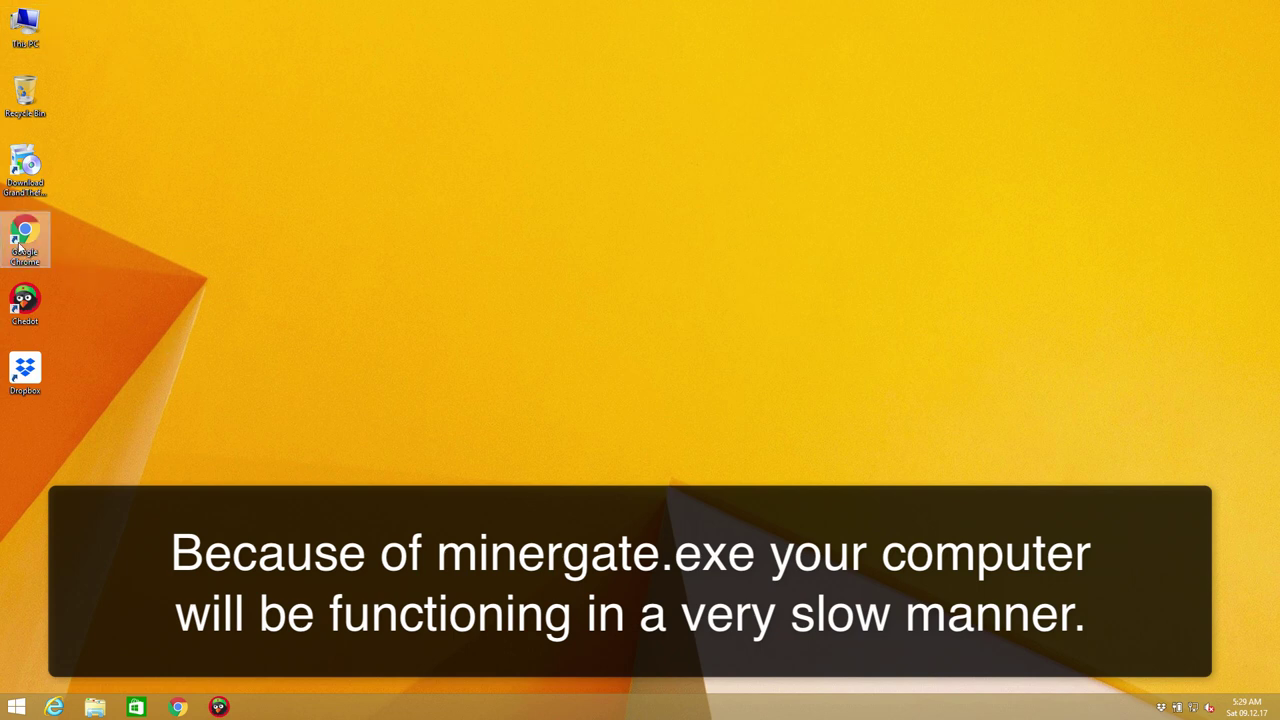
double_click(22, 240)
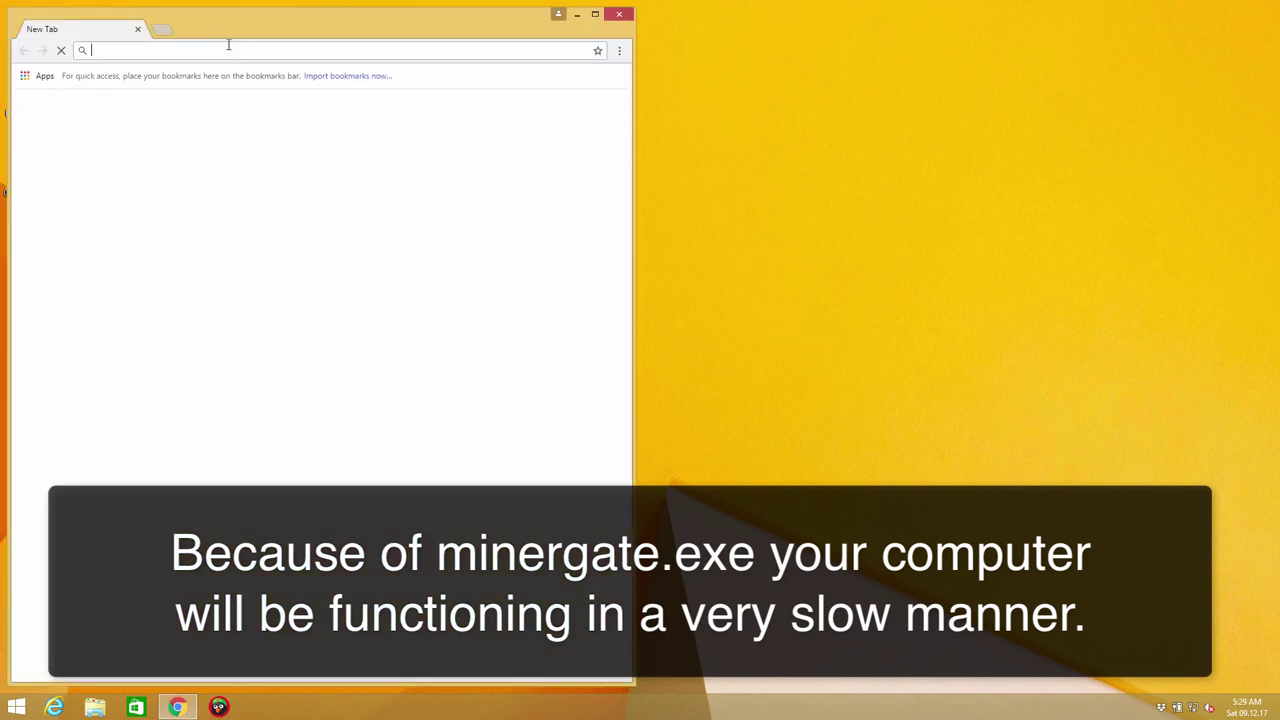
text(system)
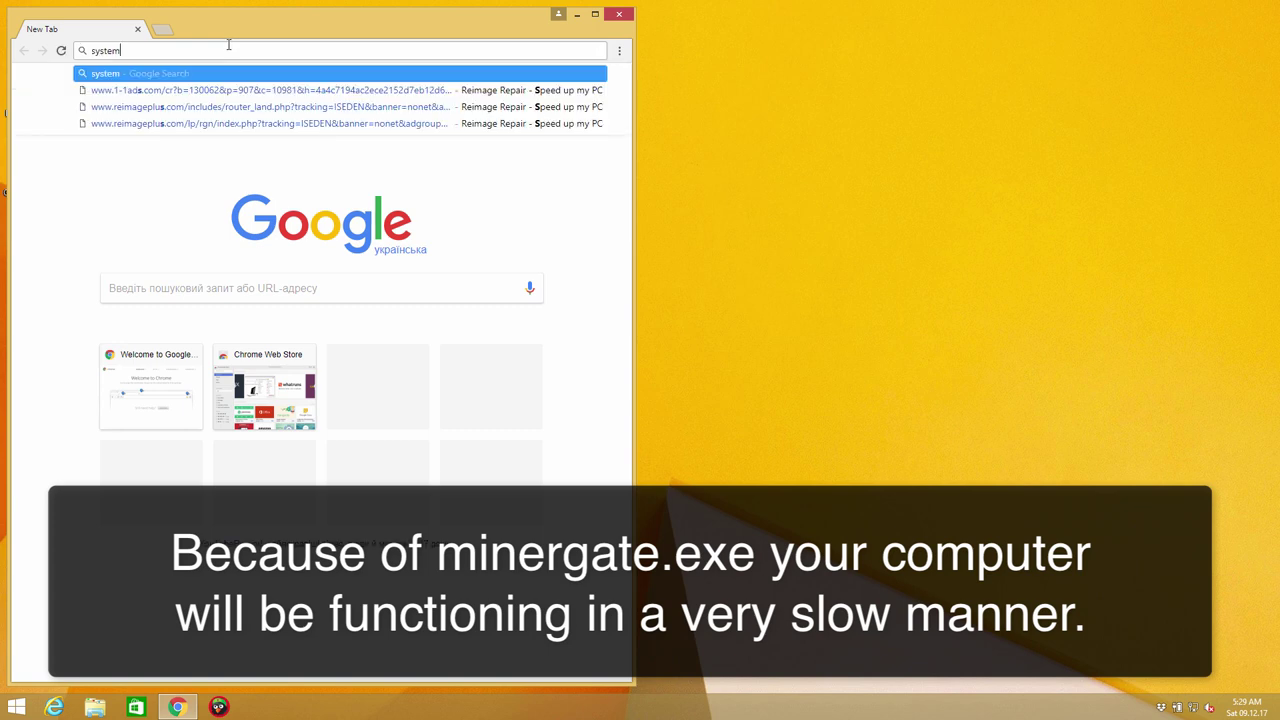
text(-tips)
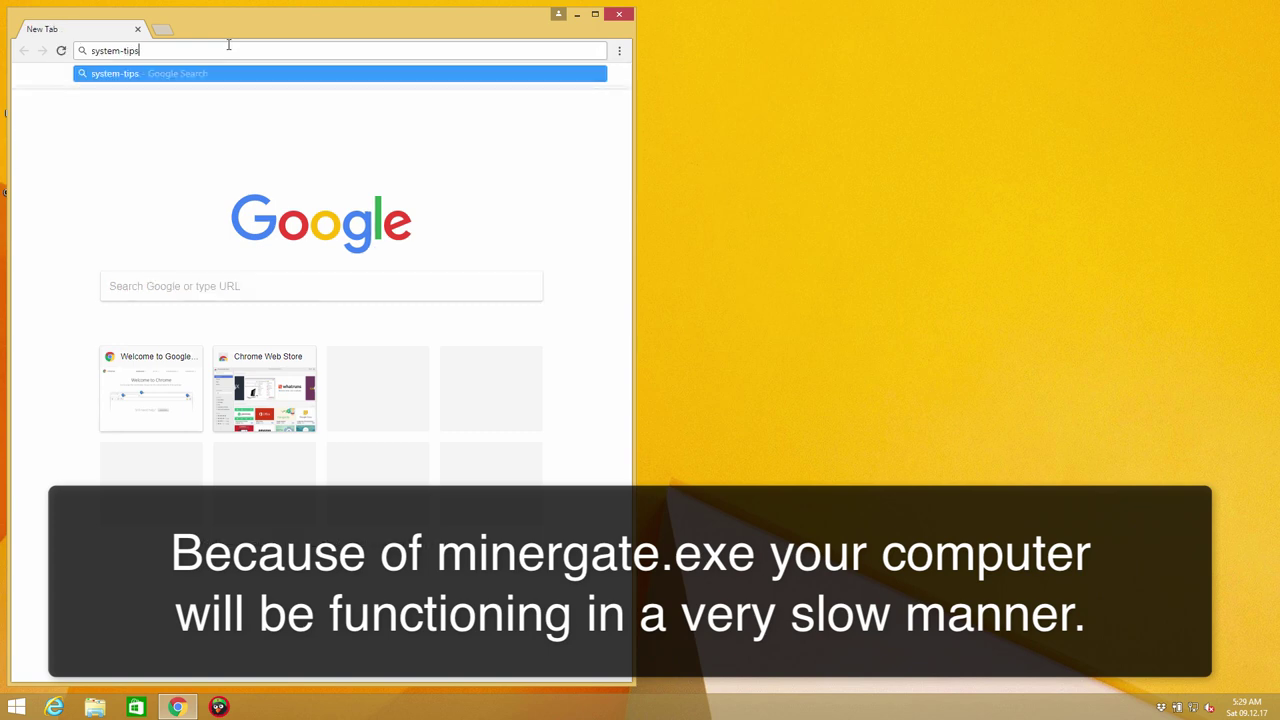
text(.net/)
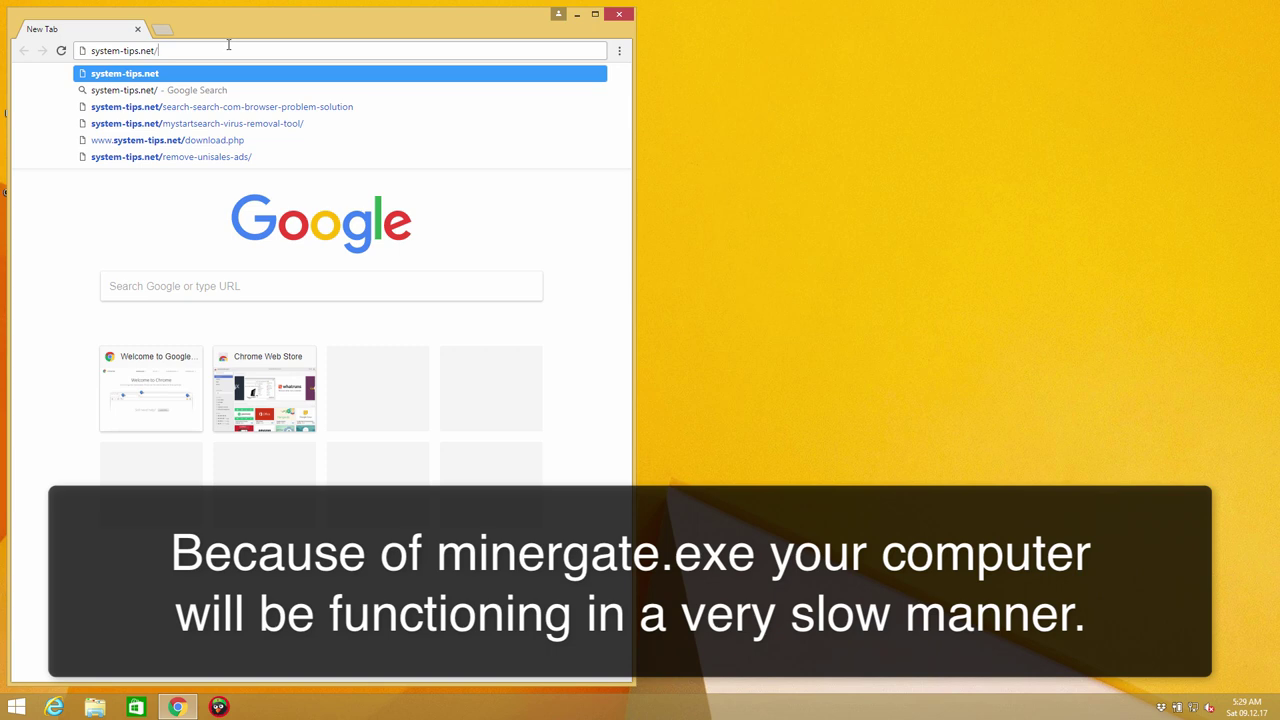
text(download-t)
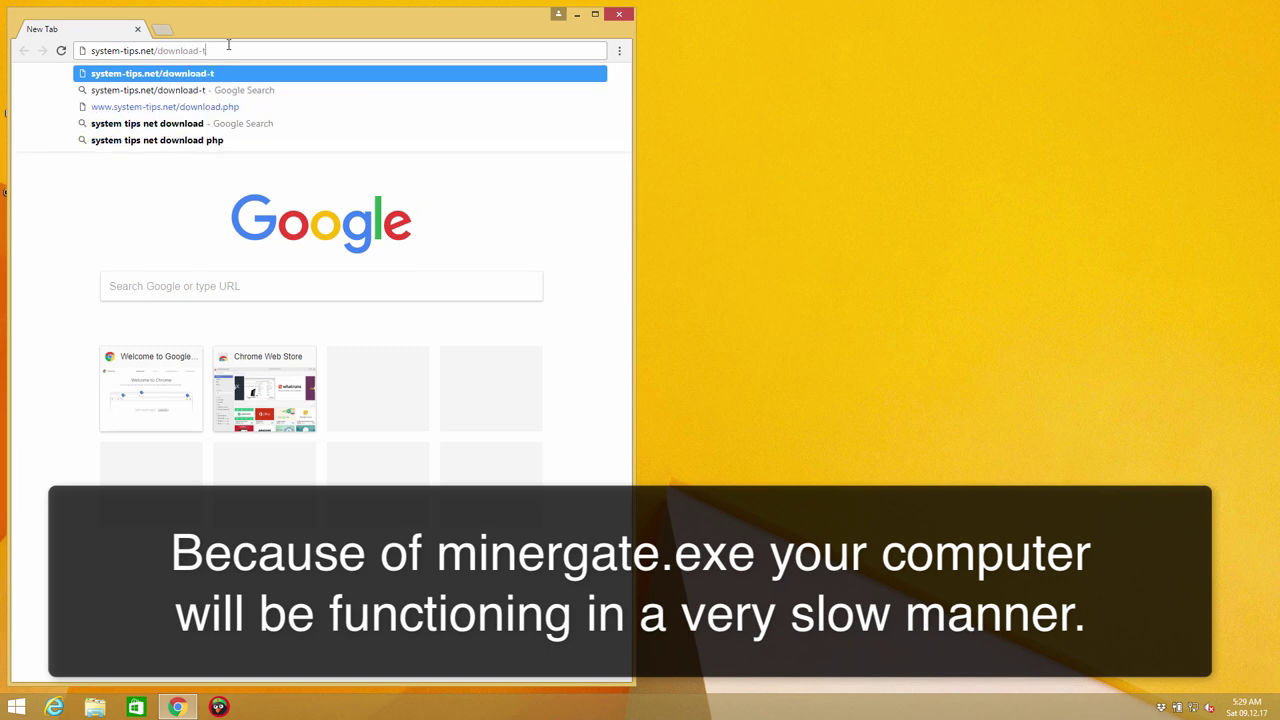
text(rojan-killer)
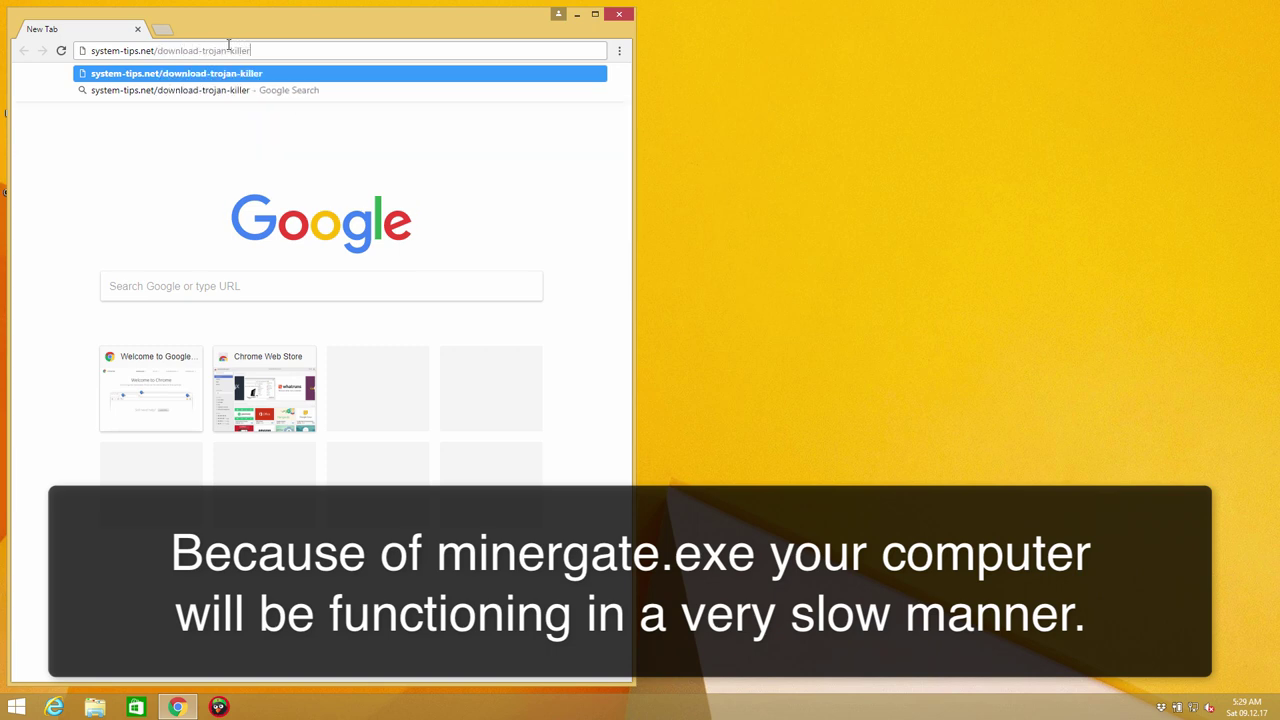
key(Return)
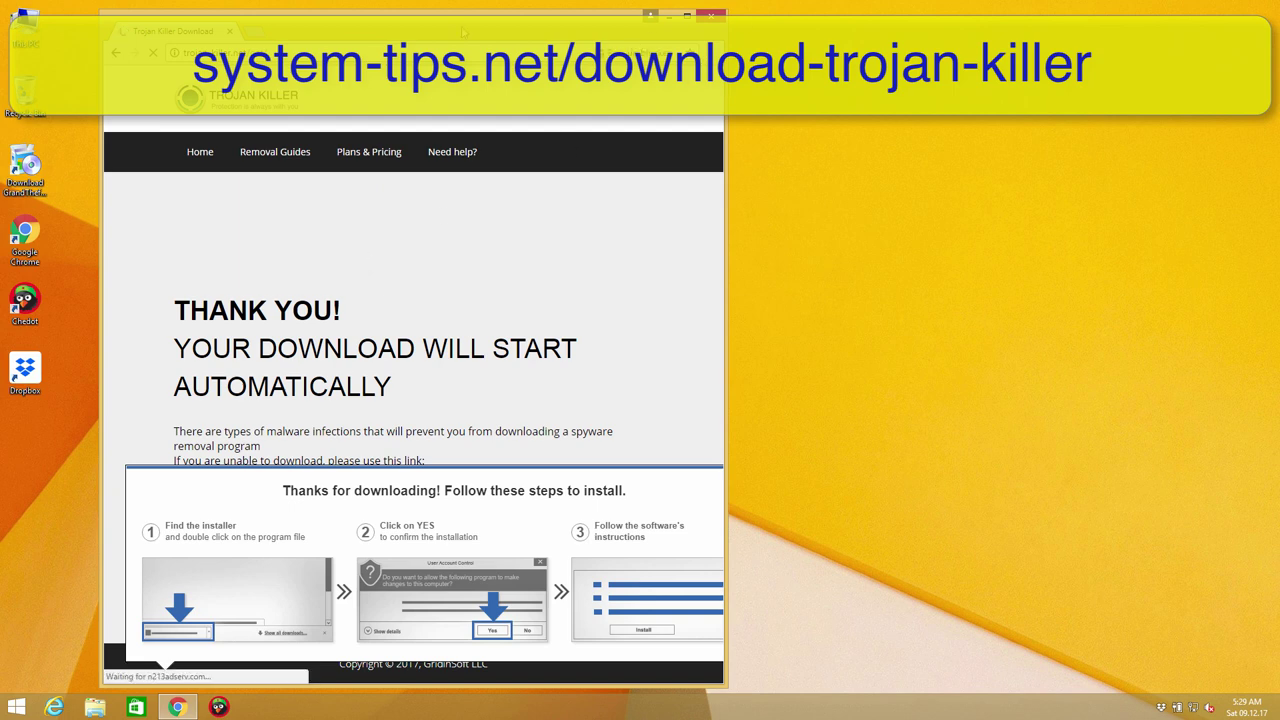
Centre the Chrome window, view the blocked pop-up notice, and start retyping the address 'system-tips.'.
drag(463, 33, 547, 27)
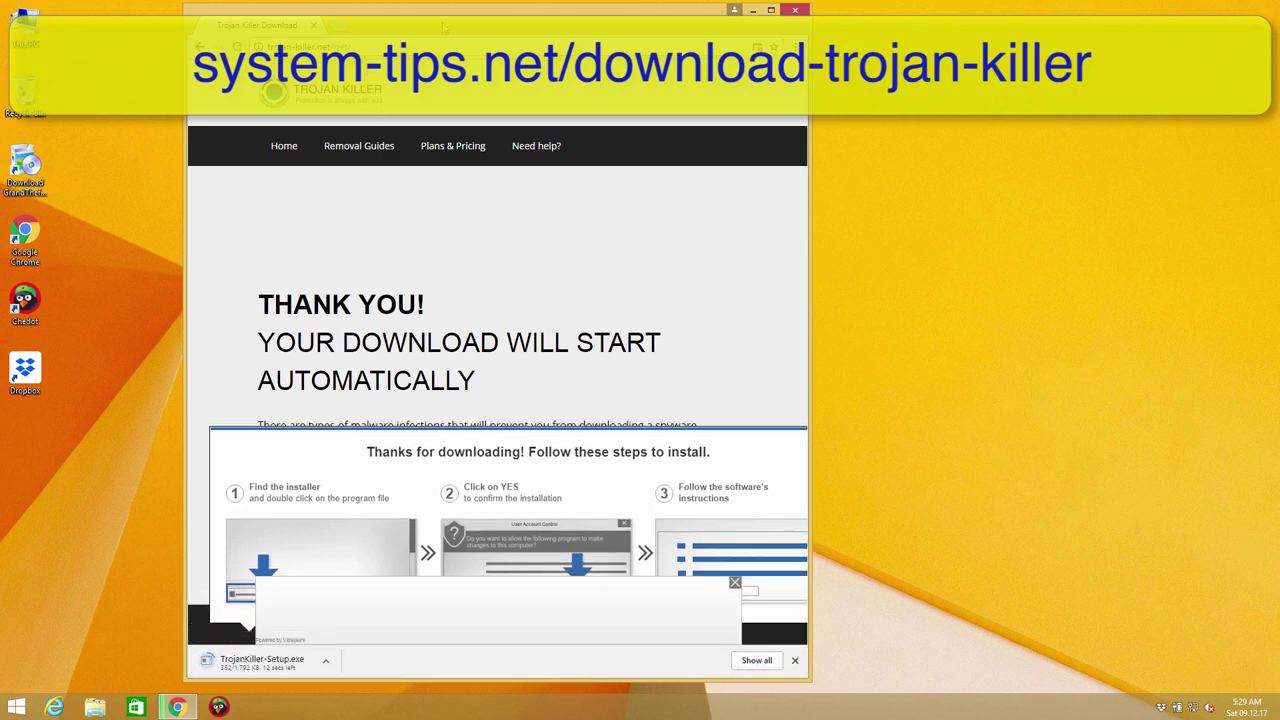
drag(432, 35, 479, 32)
click(805, 44)
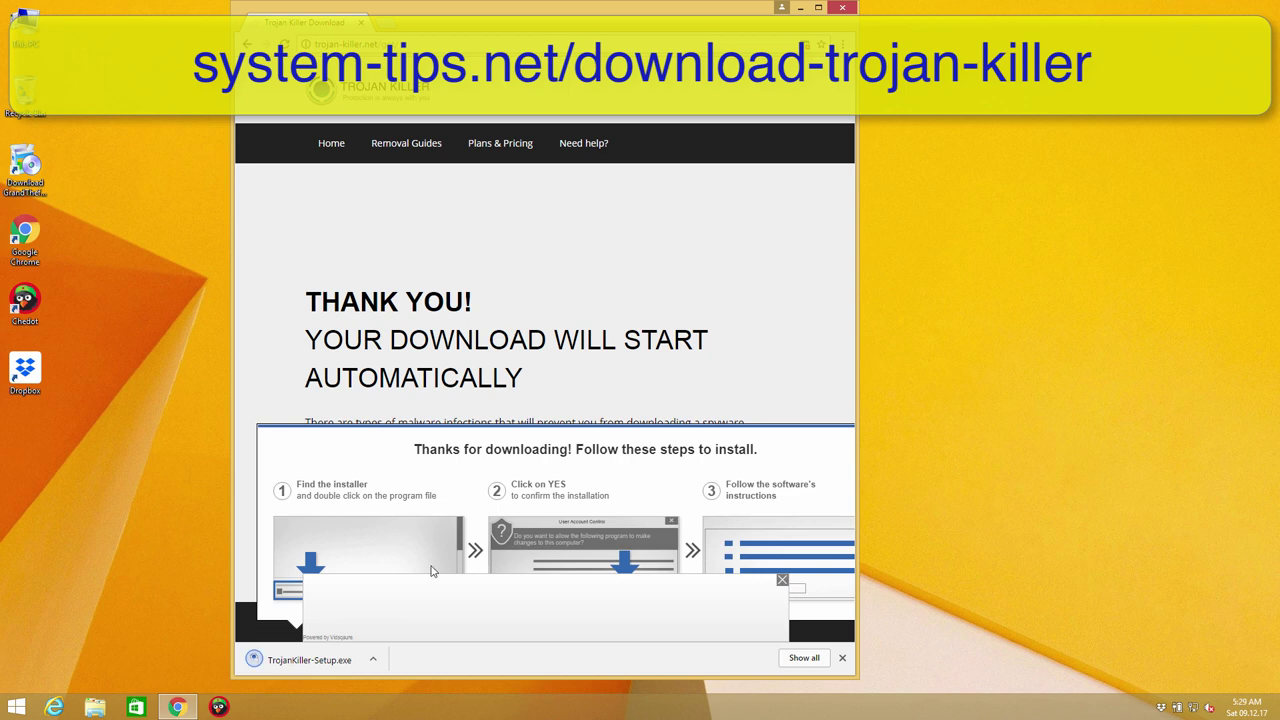
click(422, 40)
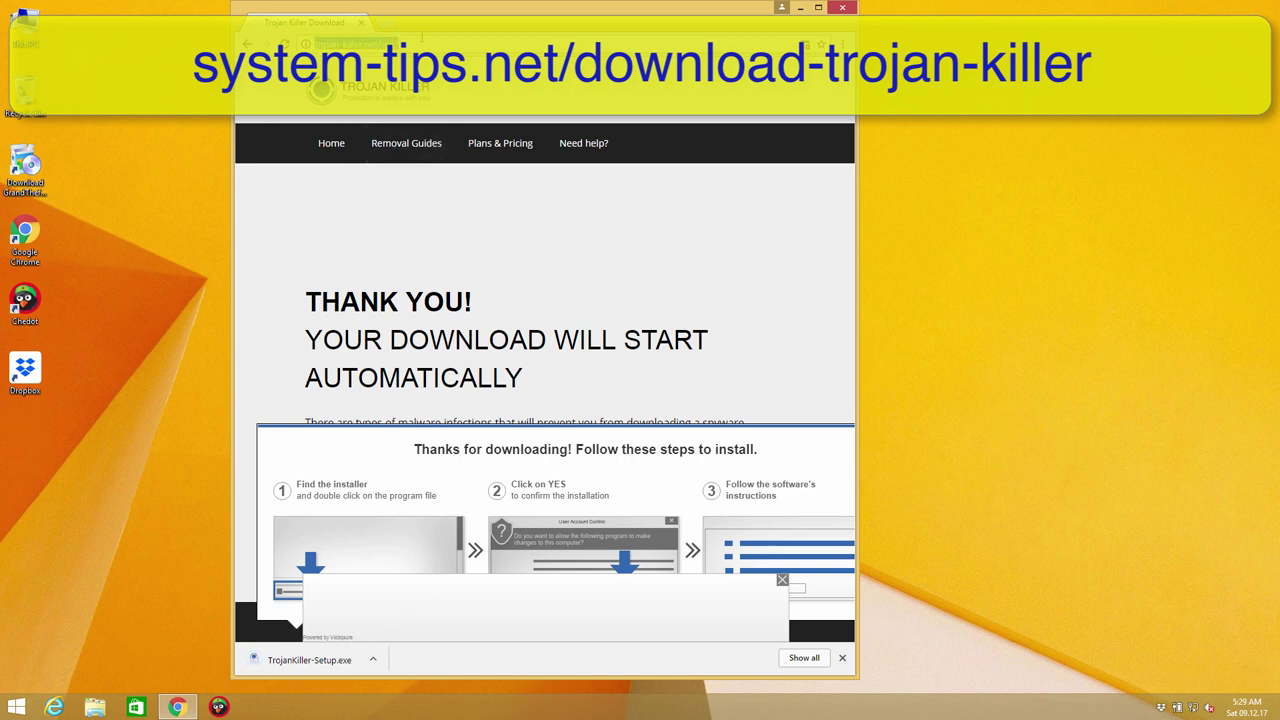
text(system-tips)
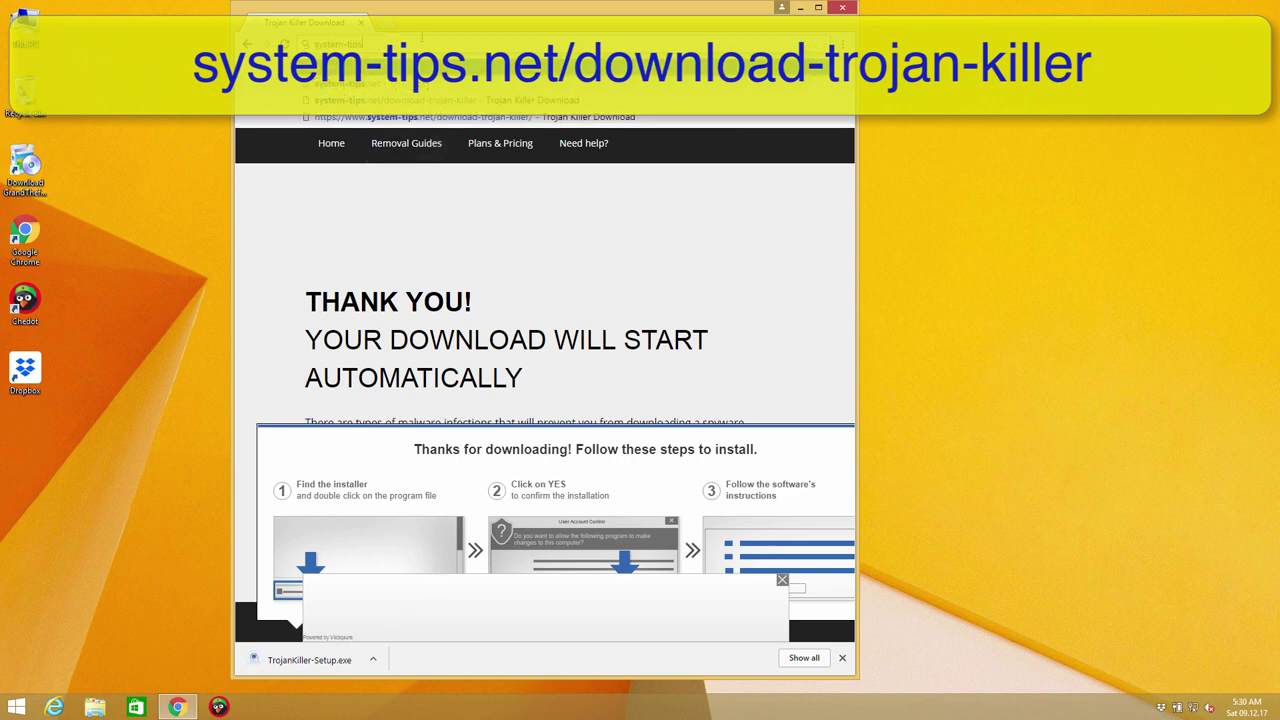
text(.net/download-trojan-killer)
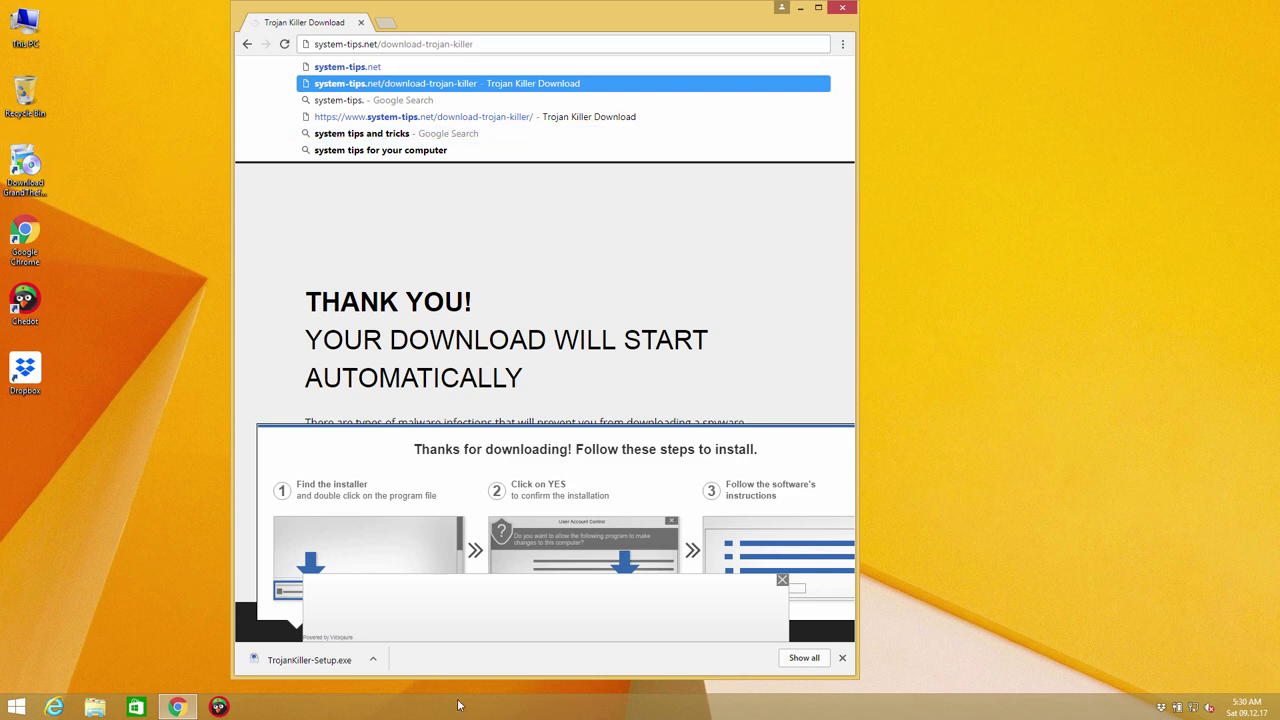
Reopen Task Manager, open runhosts.exe's file location, select minergate.exe, then close the folder.
right_click(860, 708)
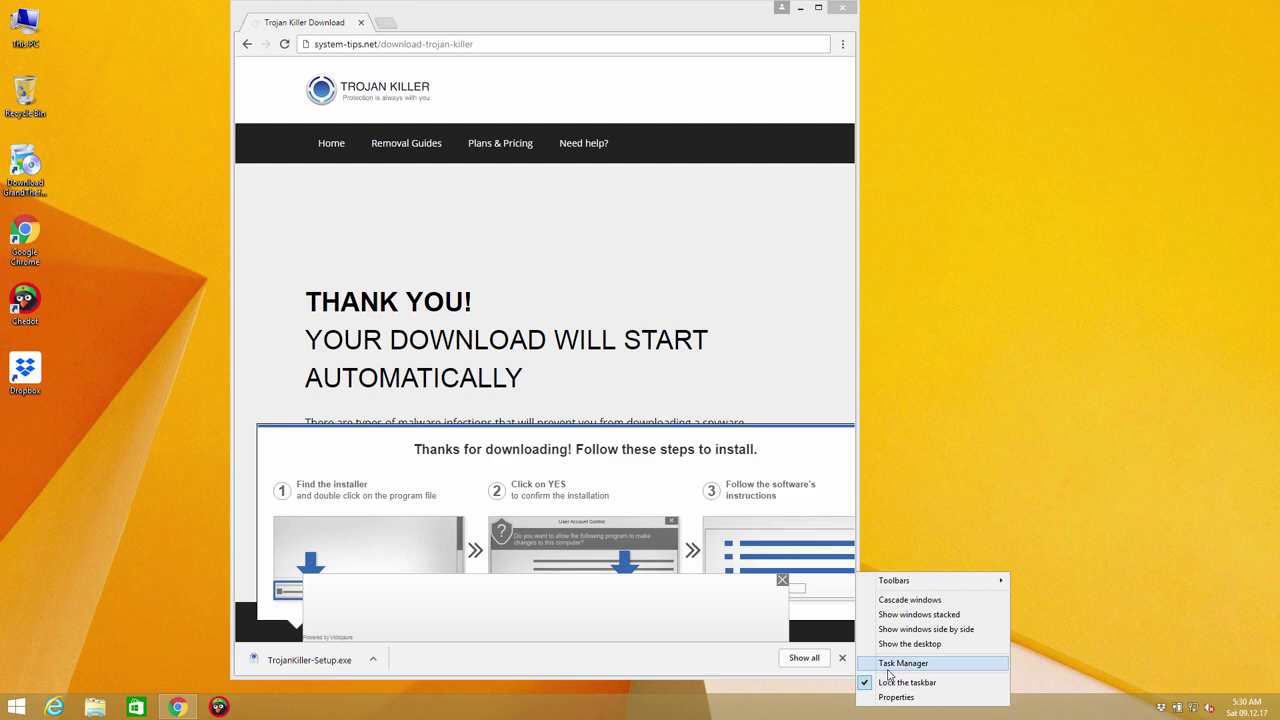
click(885, 662)
scroll(352, 376, down, 7)
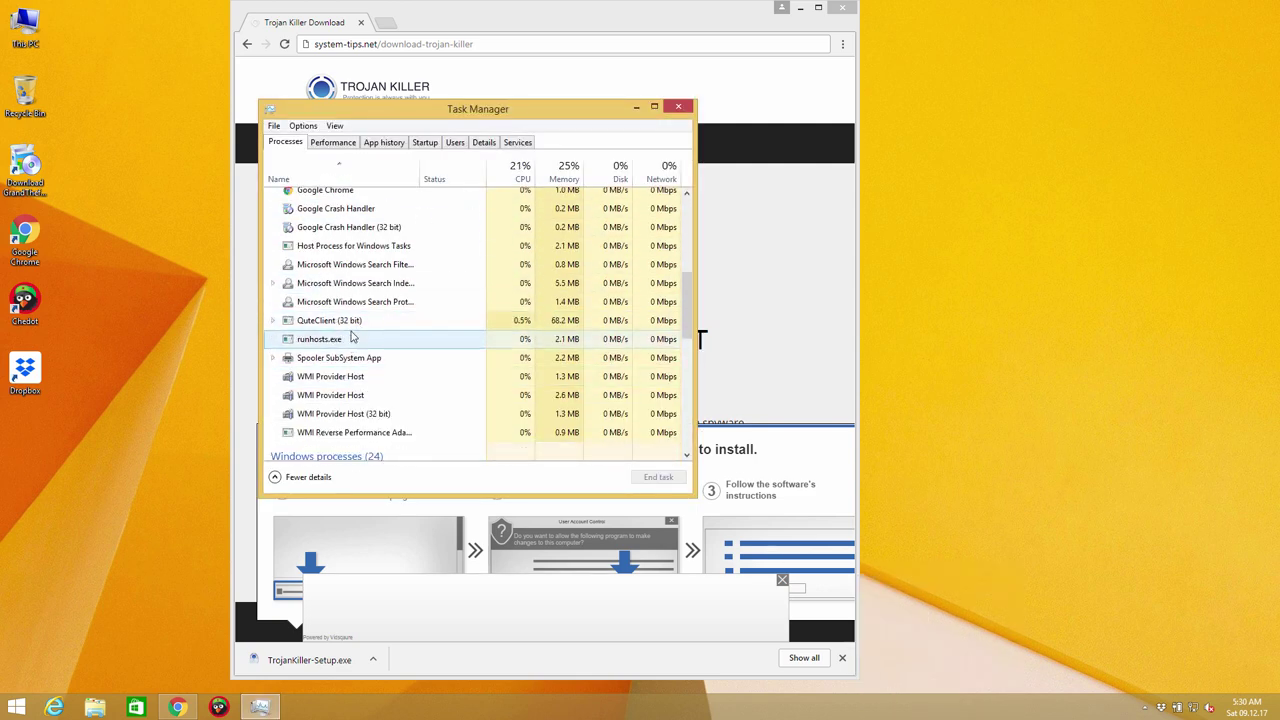
click(351, 341)
right_click(351, 341)
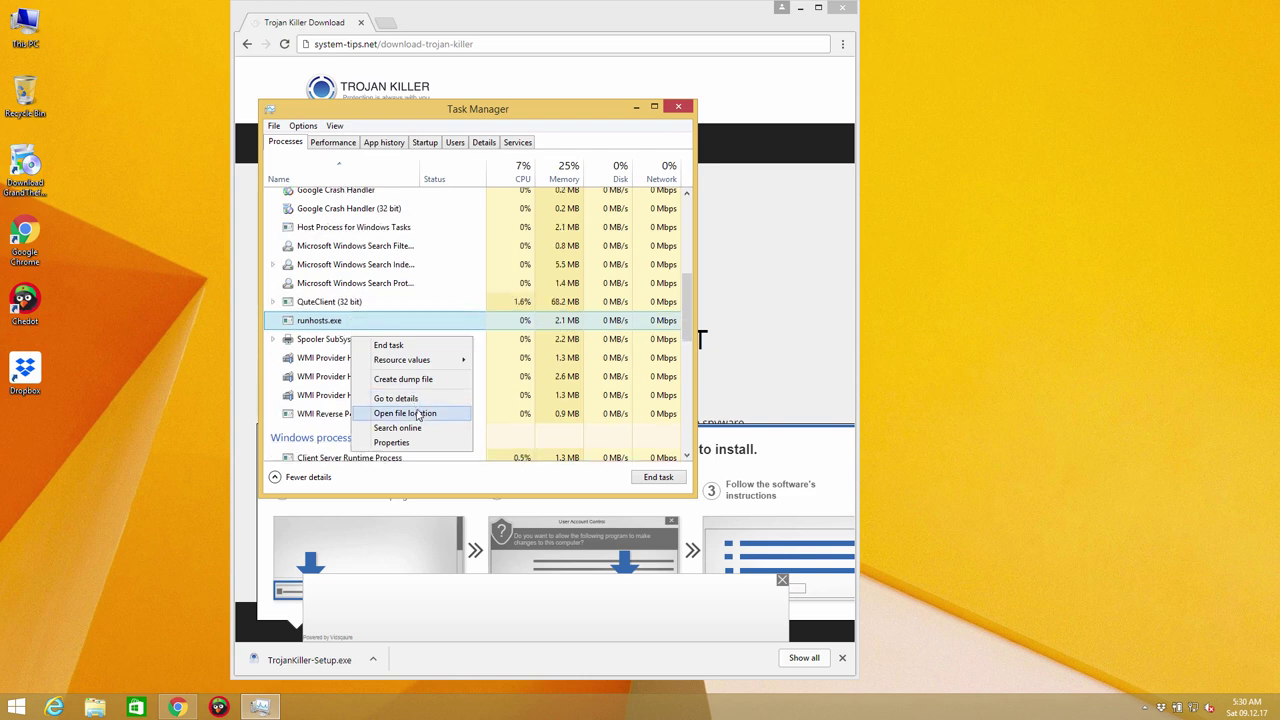
click(416, 413)
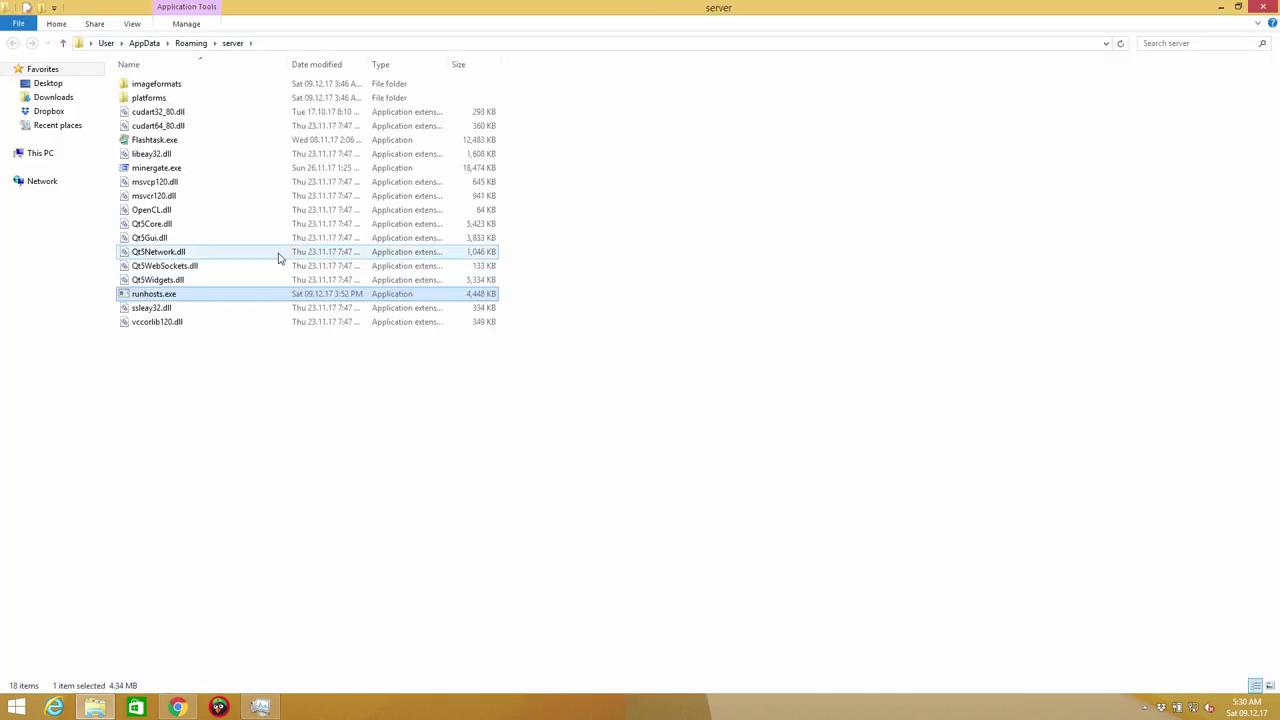
click(155, 168)
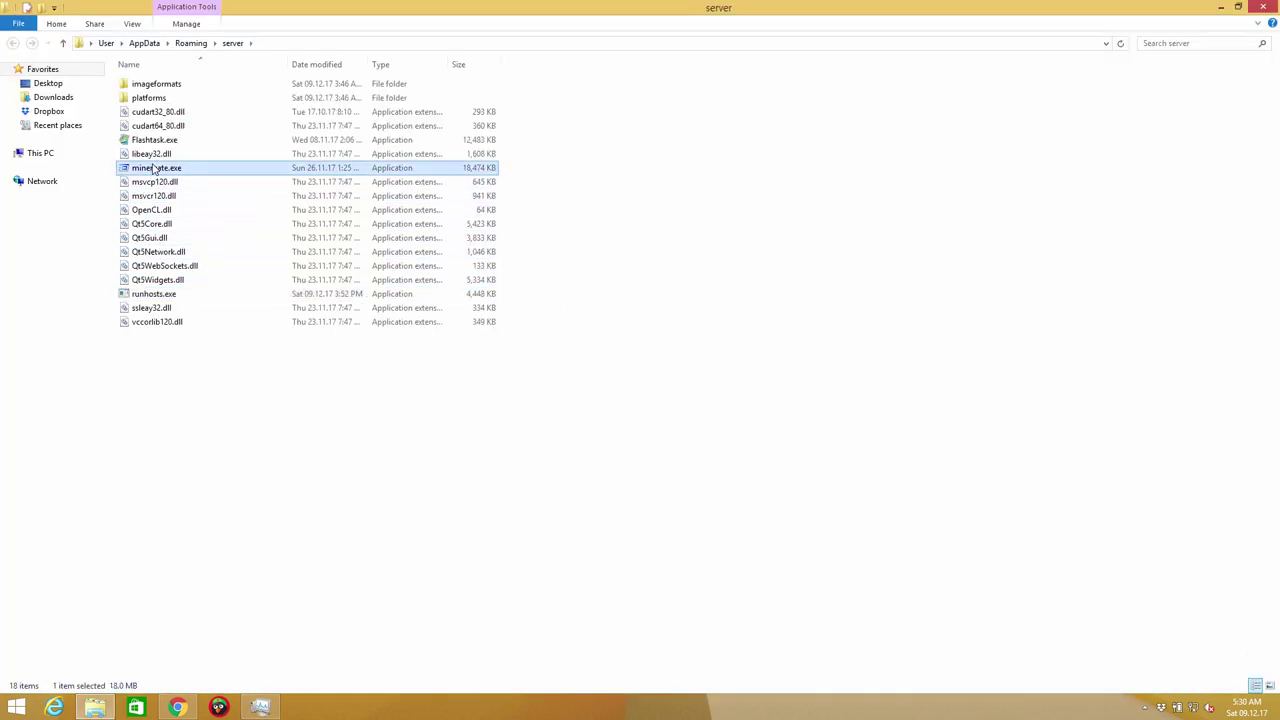
click(1268, 8)
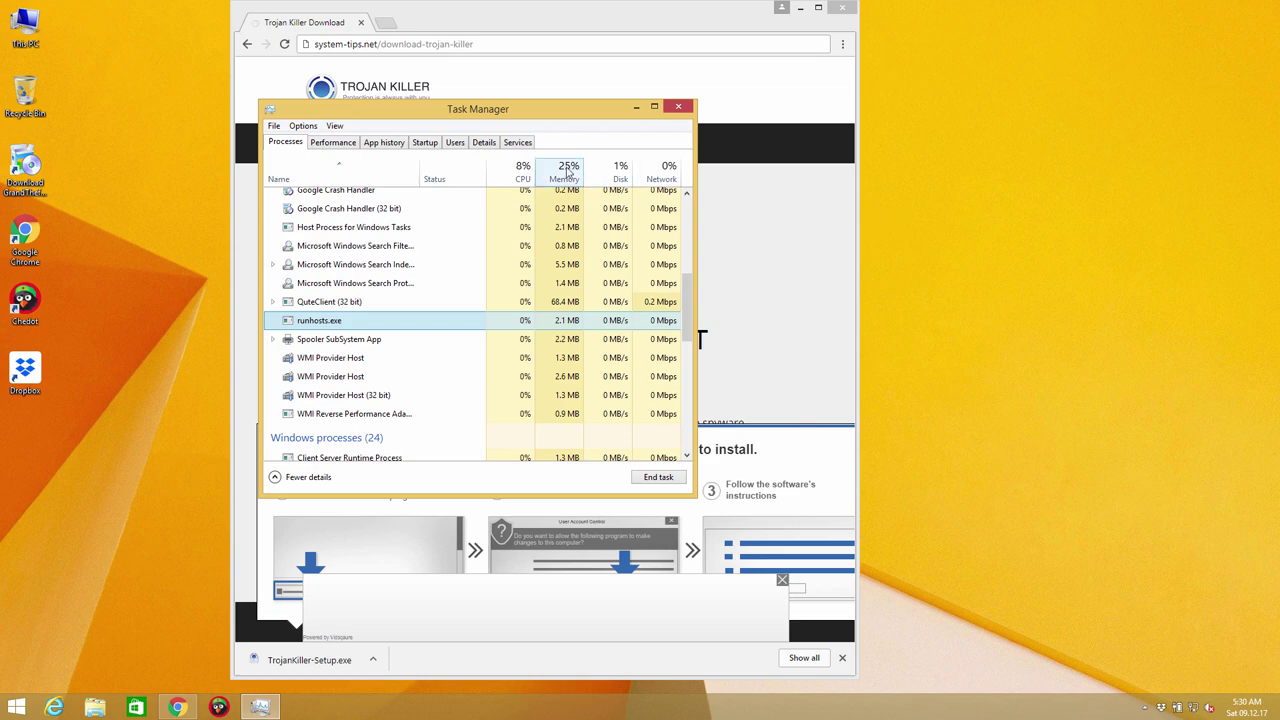
Drag Task Manager aside and bring Chrome's Trojan Killer page to the front.
drag(531, 110, 694, 169)
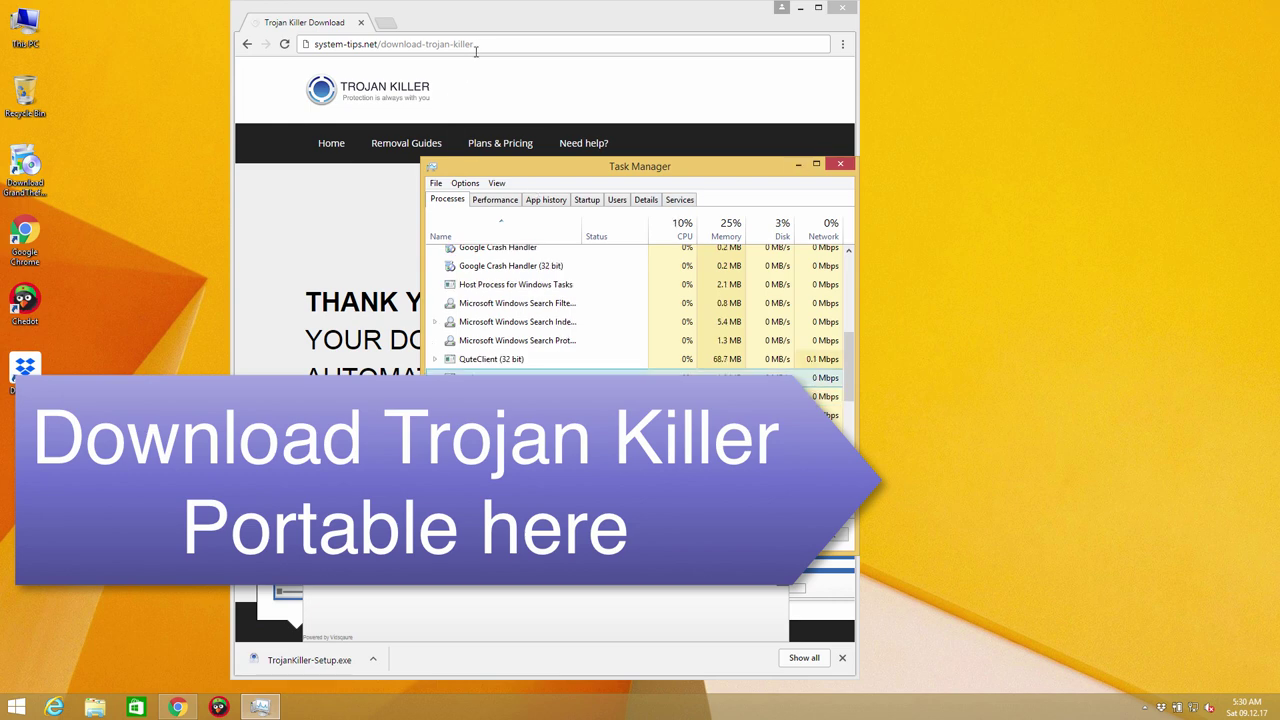
click(476, 51)
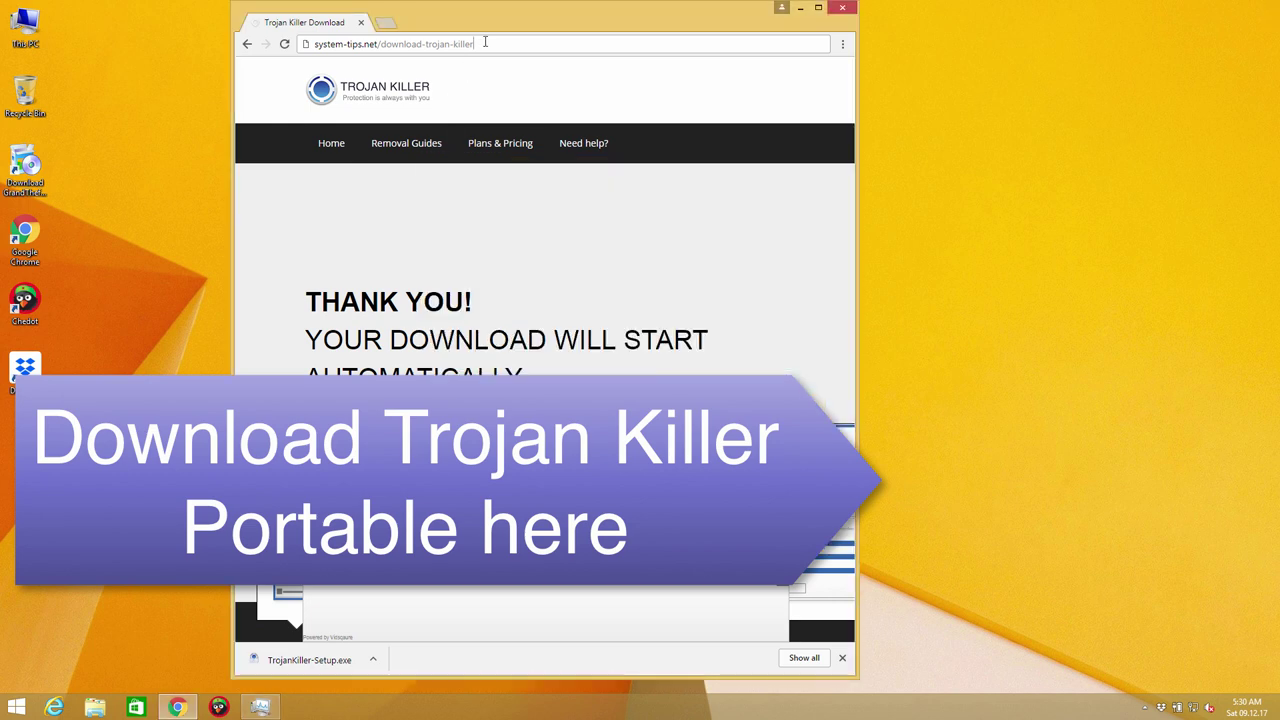
click(851, 13)
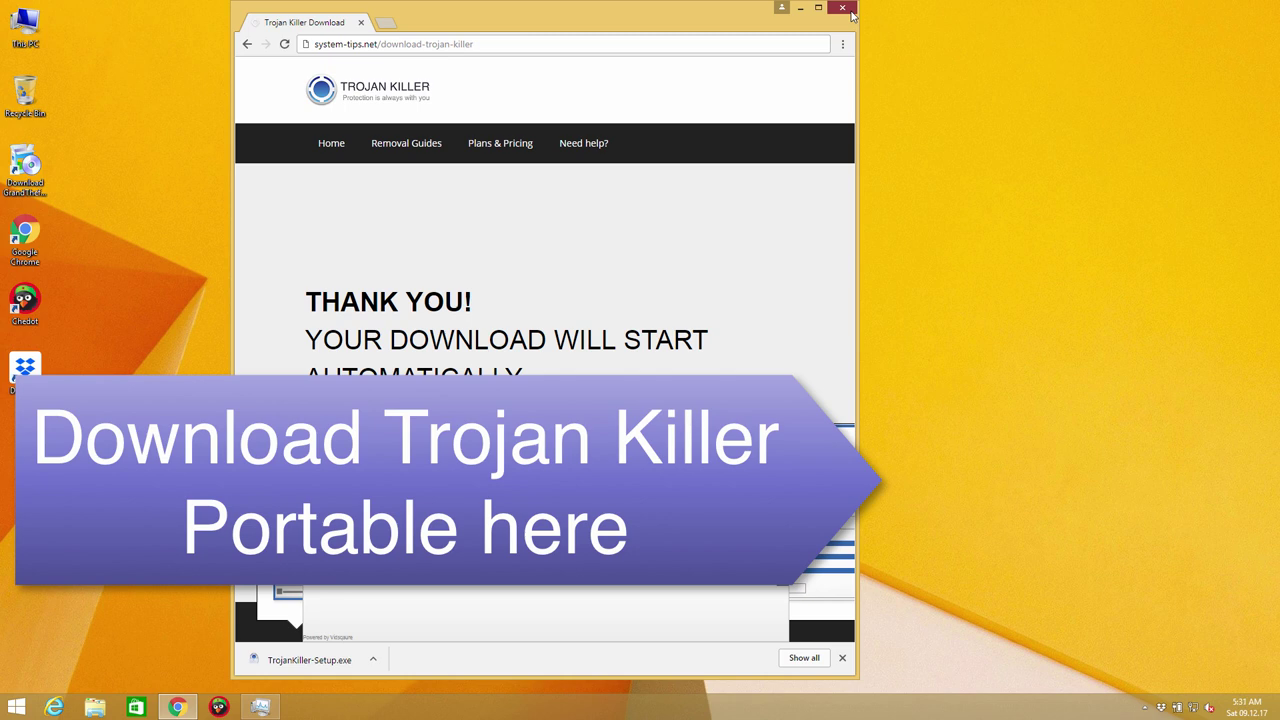